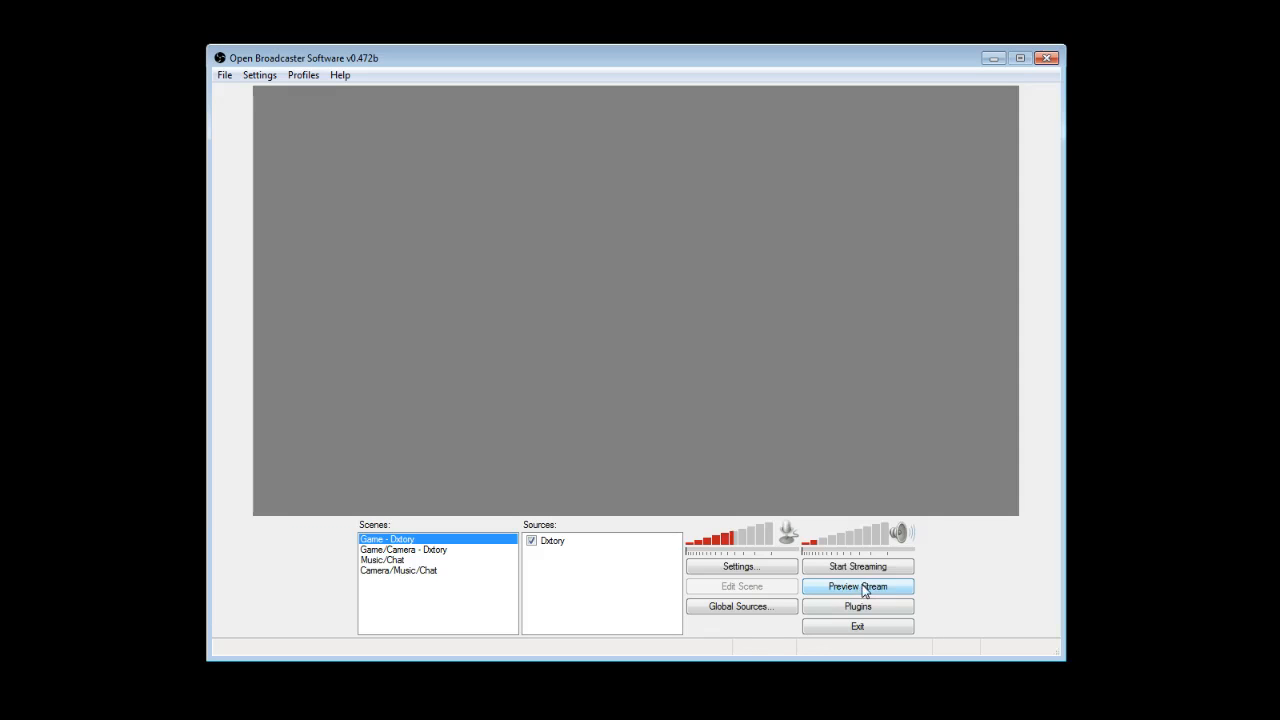
Step: View the list of global sources, and open the program settings to check the general setting profile choices
left_click(733, 604)
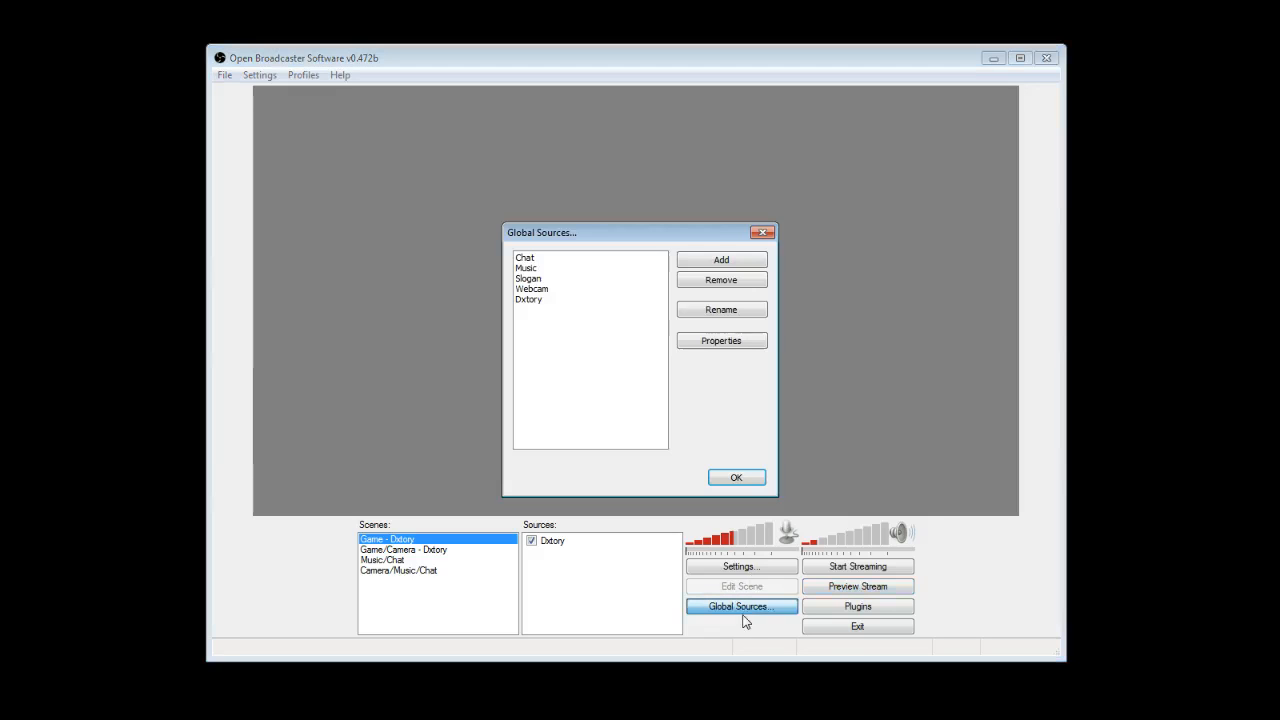
left_click(762, 234)
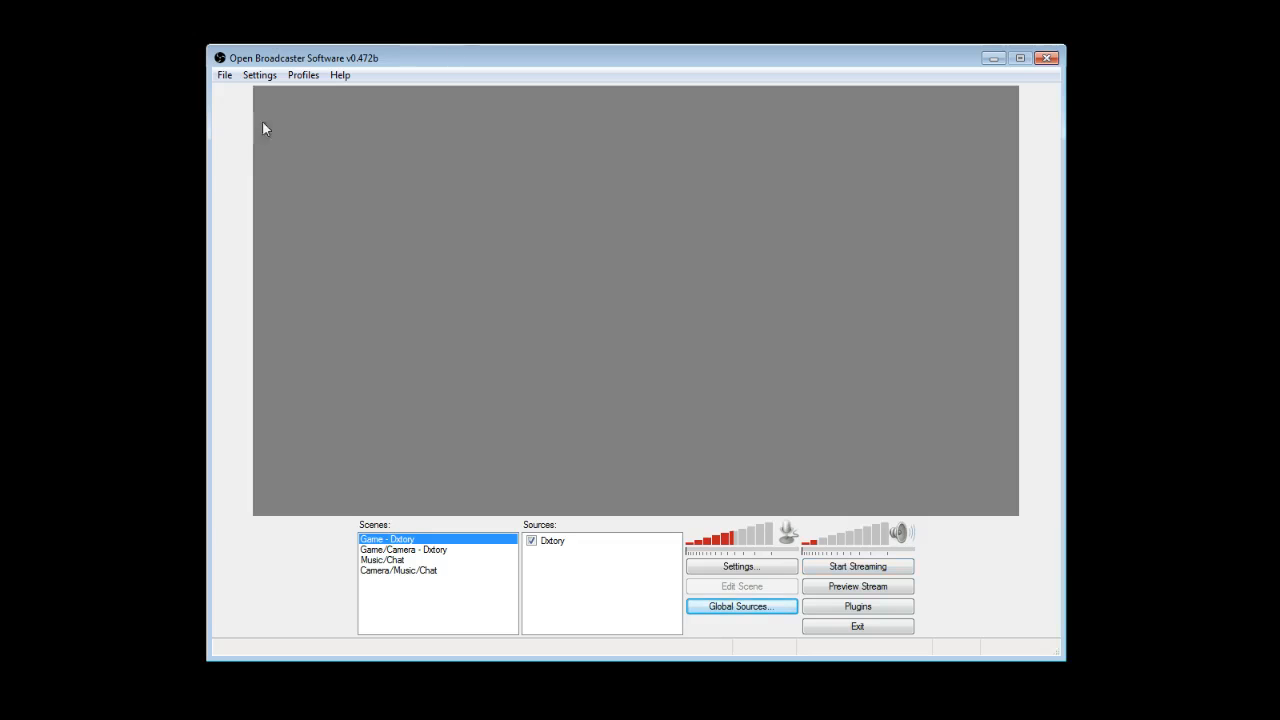
left_click(266, 80)
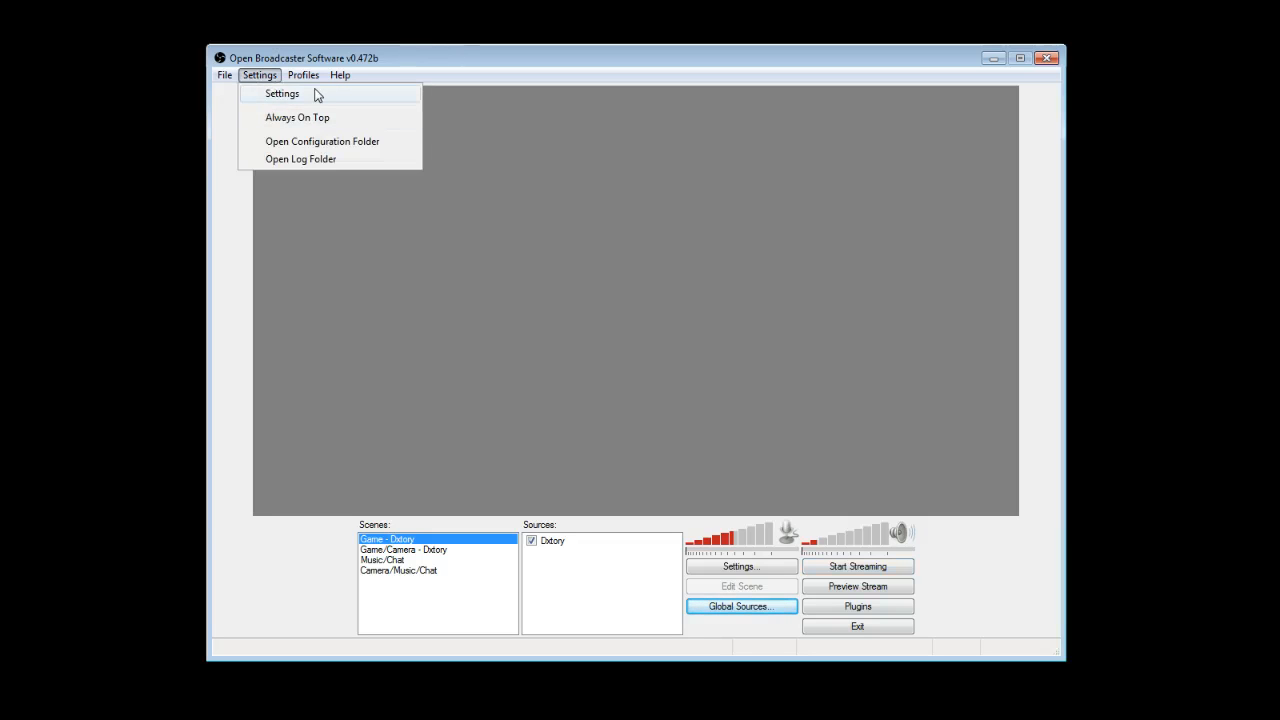
left_click(284, 93)
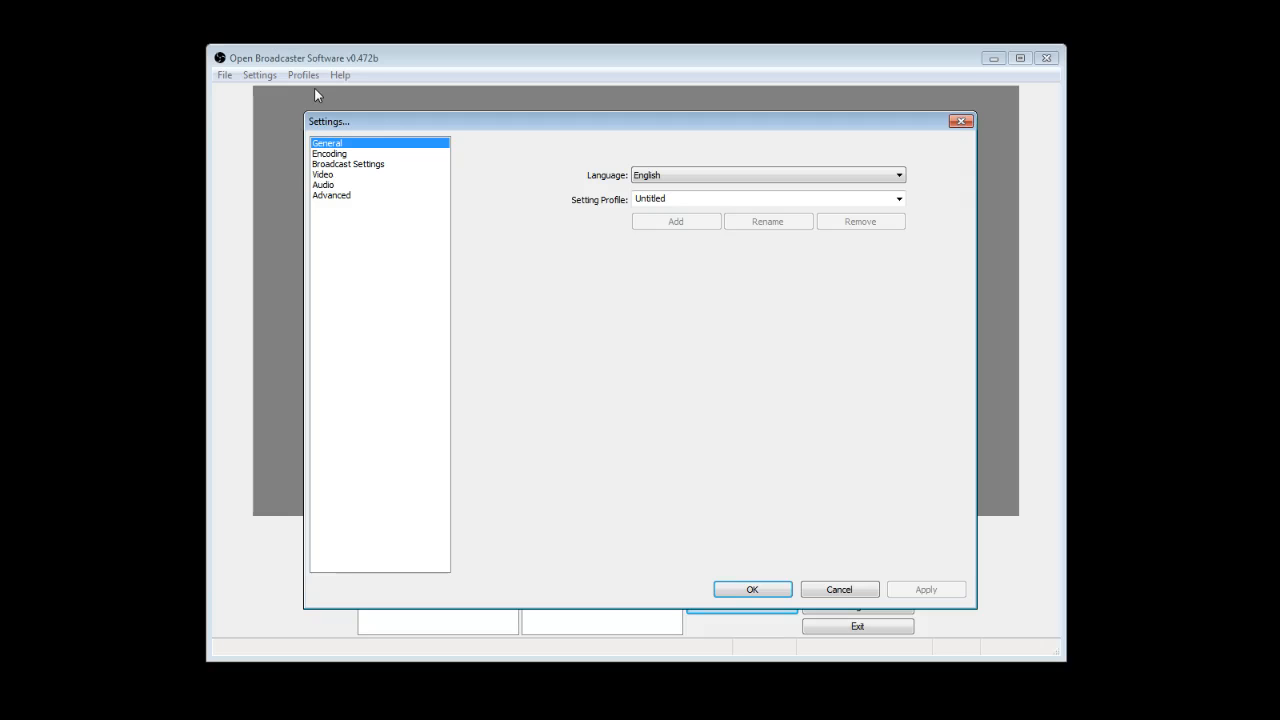
left_click_drag(593, 122, 575, 90)
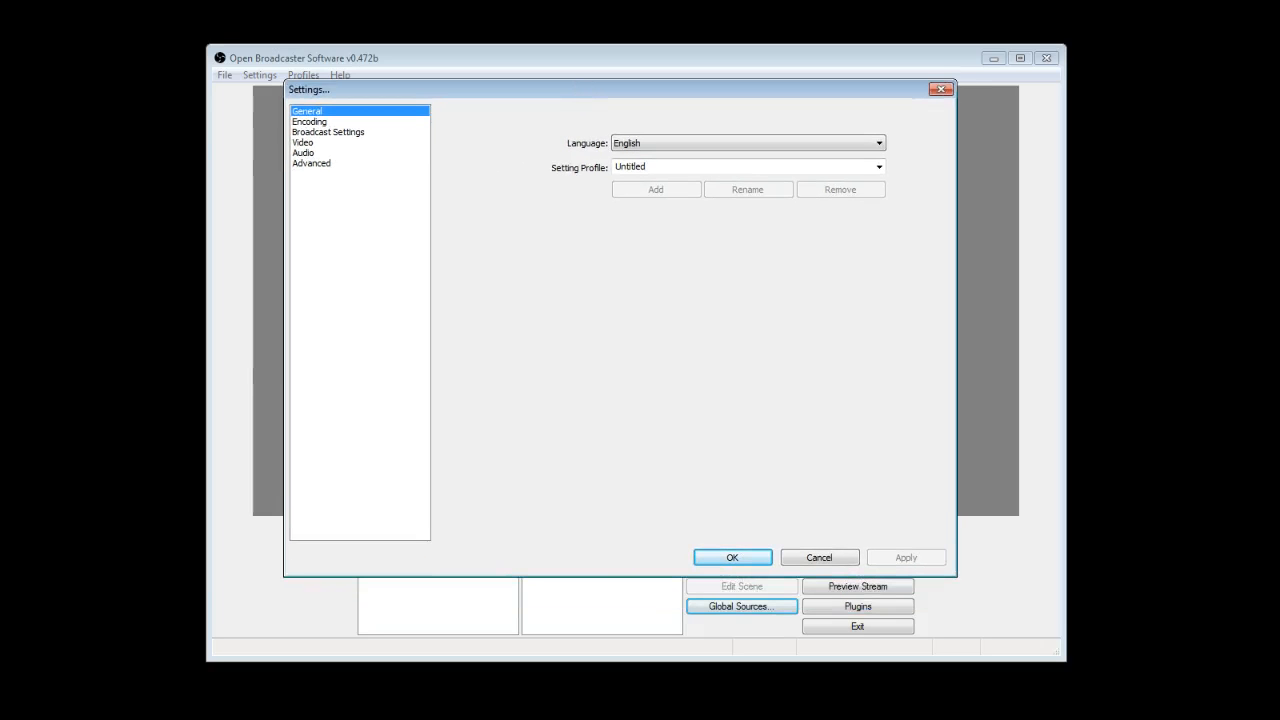
left_click(879, 167)
left_click(418, 295)
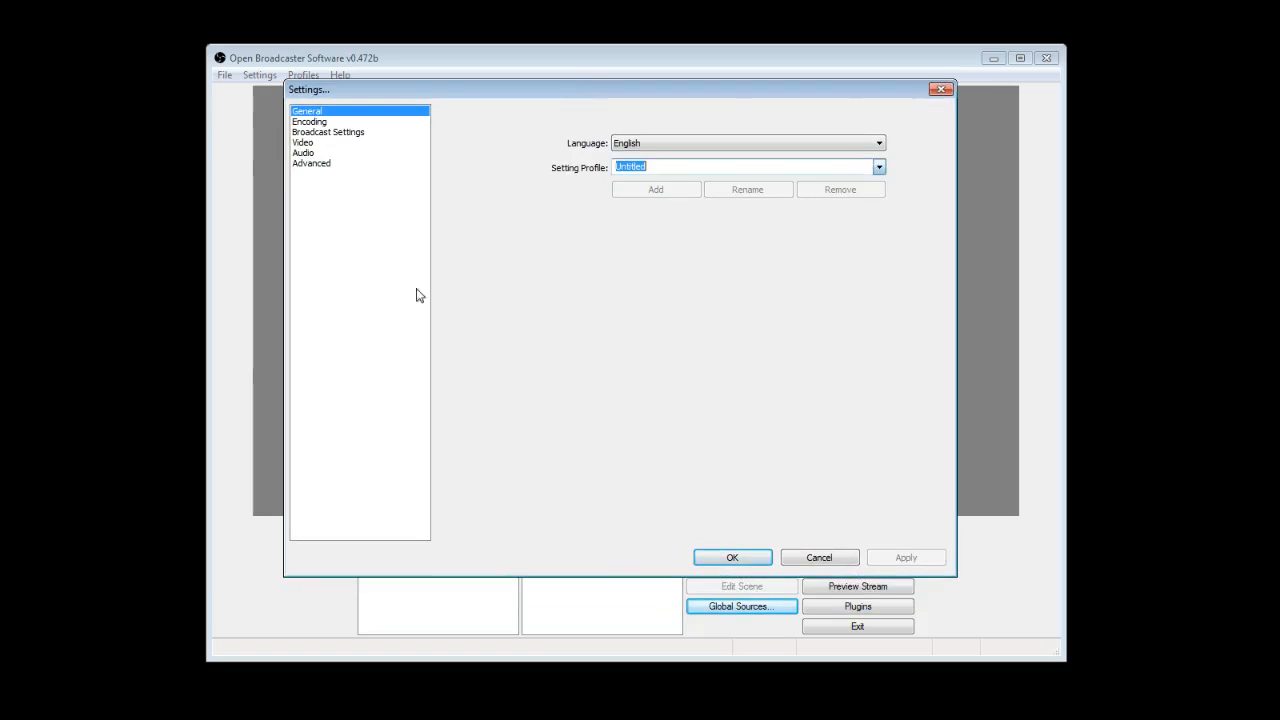
Step: Look through the available Quality Balance levels in the video encoding settings
left_click(308, 121)
left_click(665, 130)
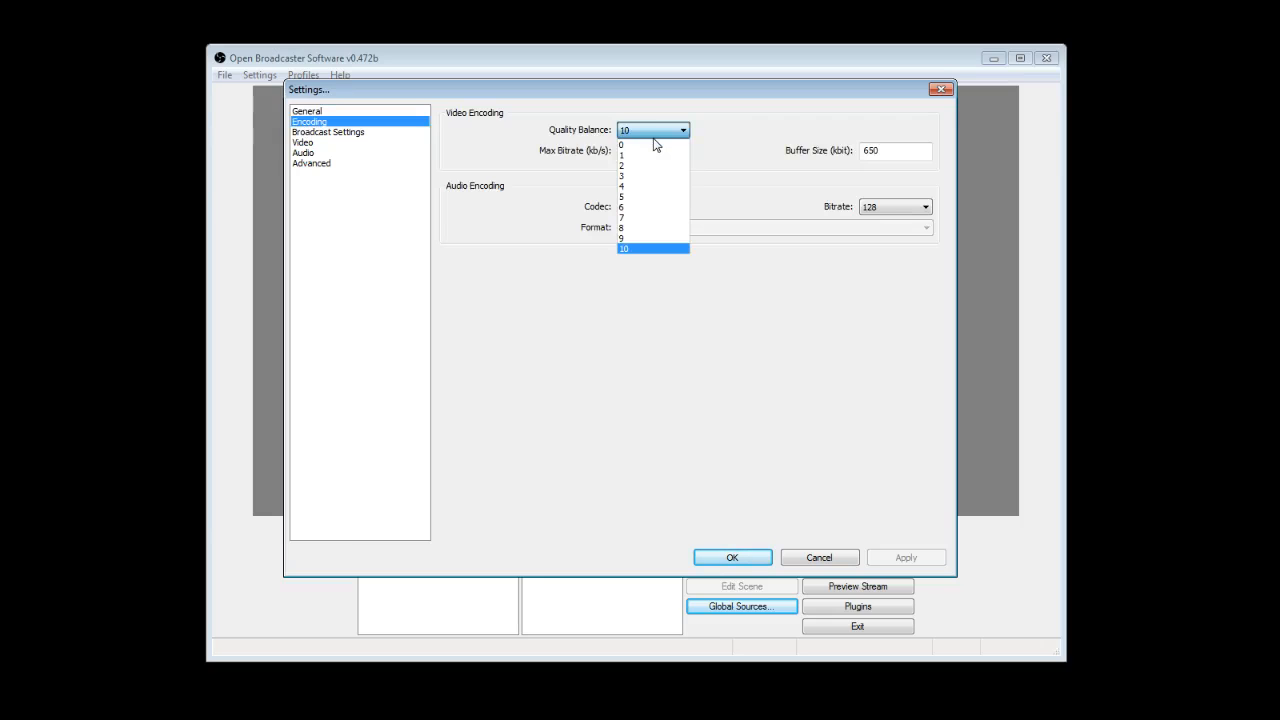
left_click(622, 133)
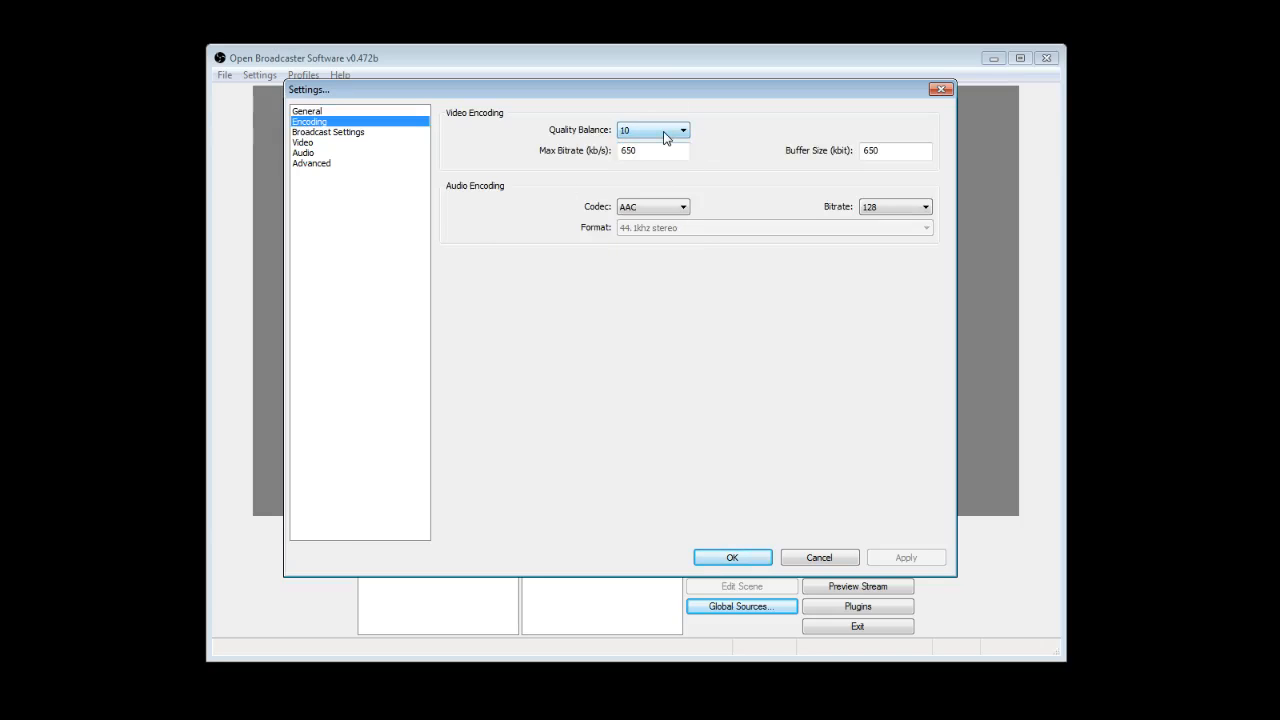
left_click(665, 133)
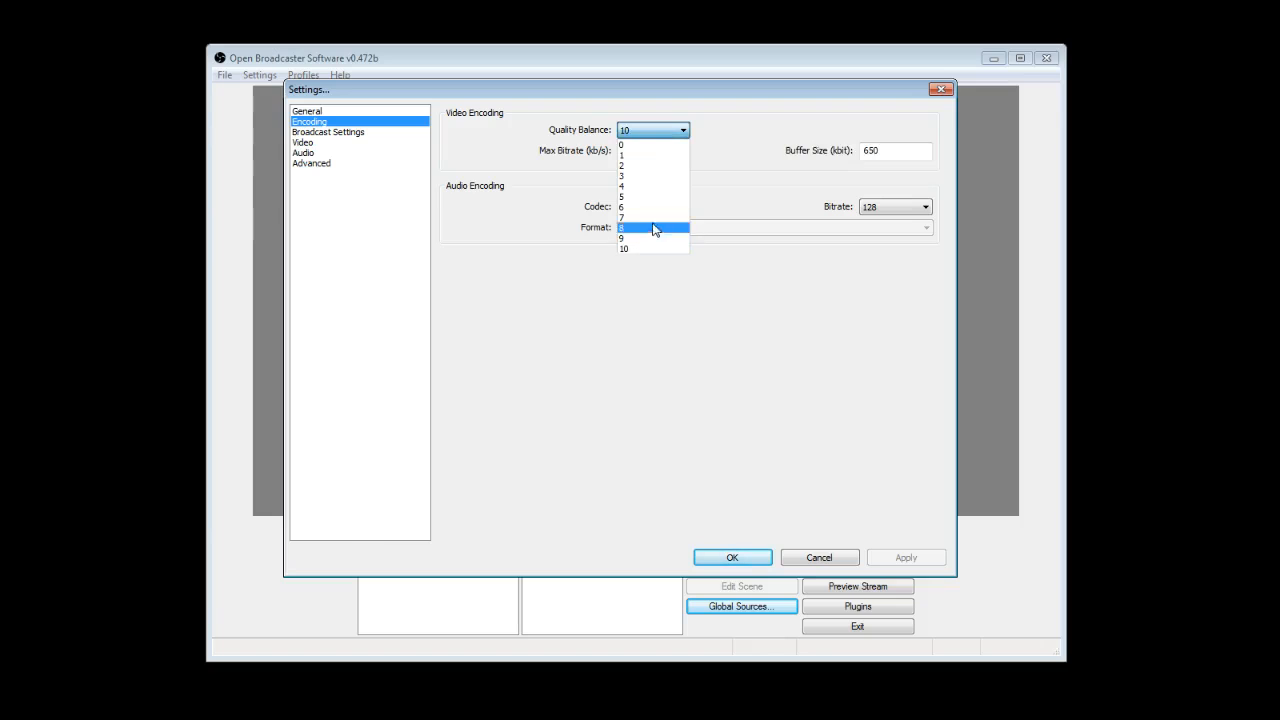
left_click(451, 286)
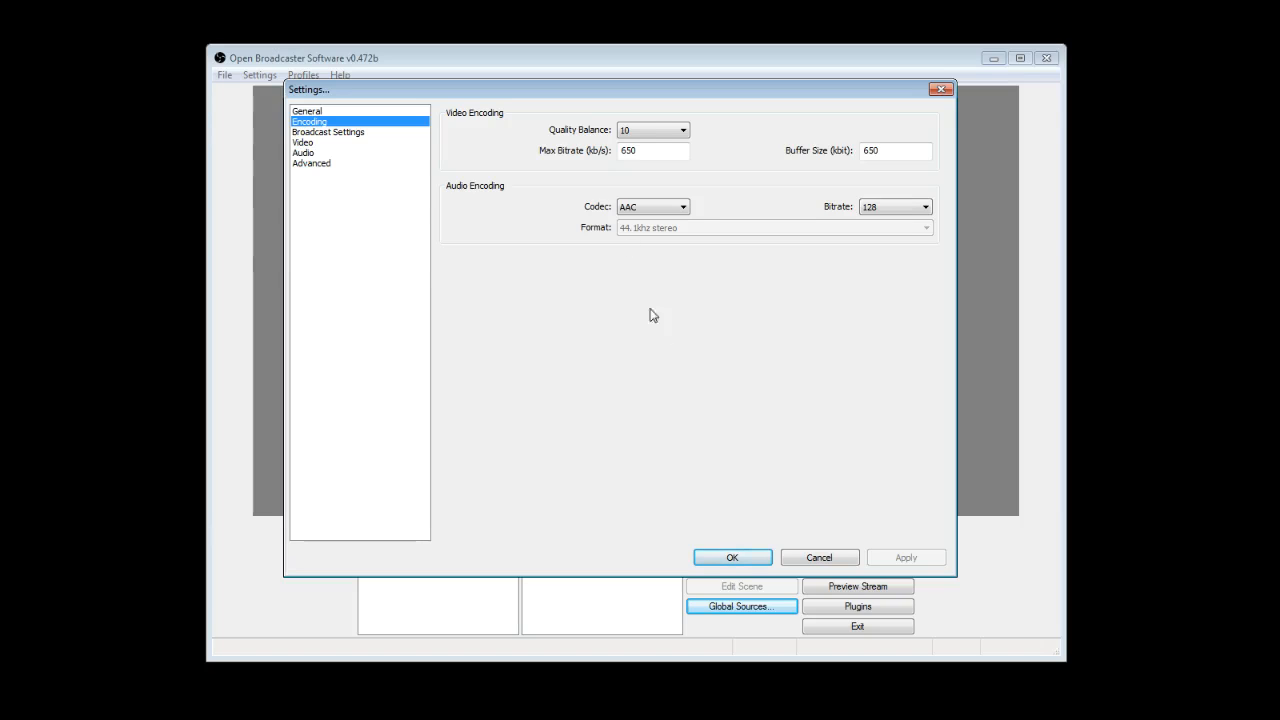
Step: Review the codec and bitrate choices for audio encoding
left_click(657, 206)
left_click(886, 306)
left_click(900, 210)
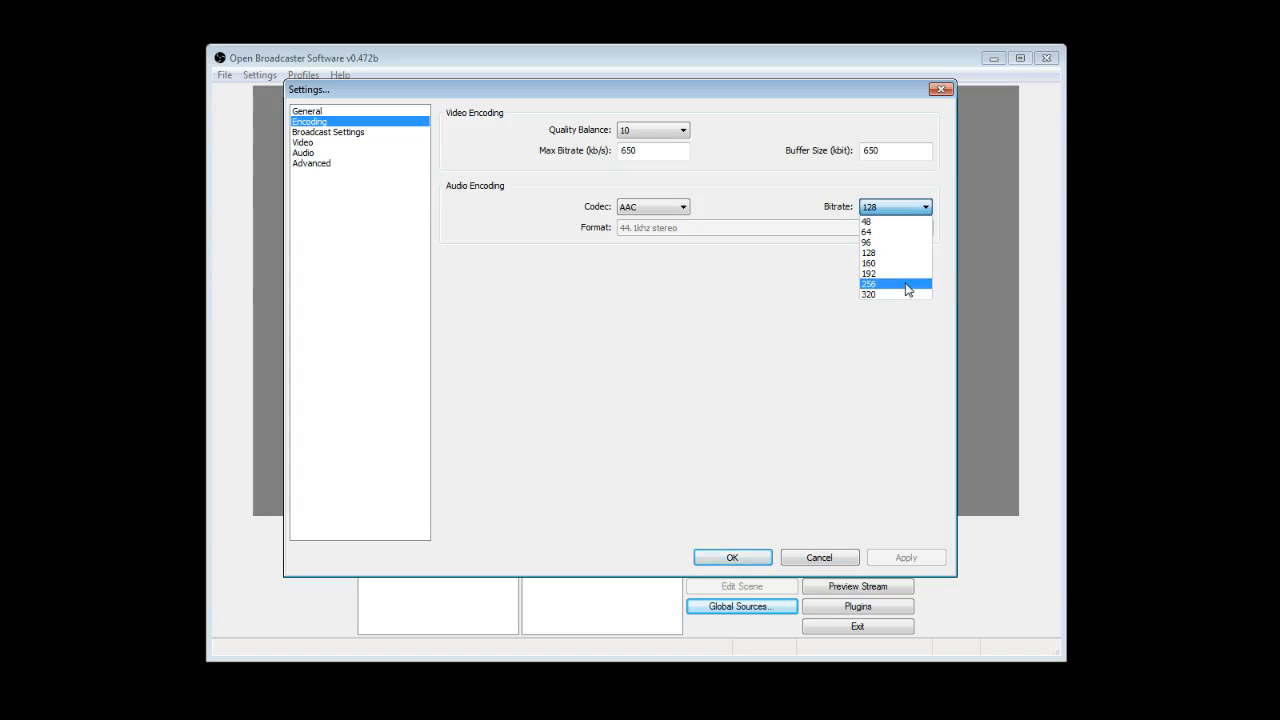
left_click(502, 302)
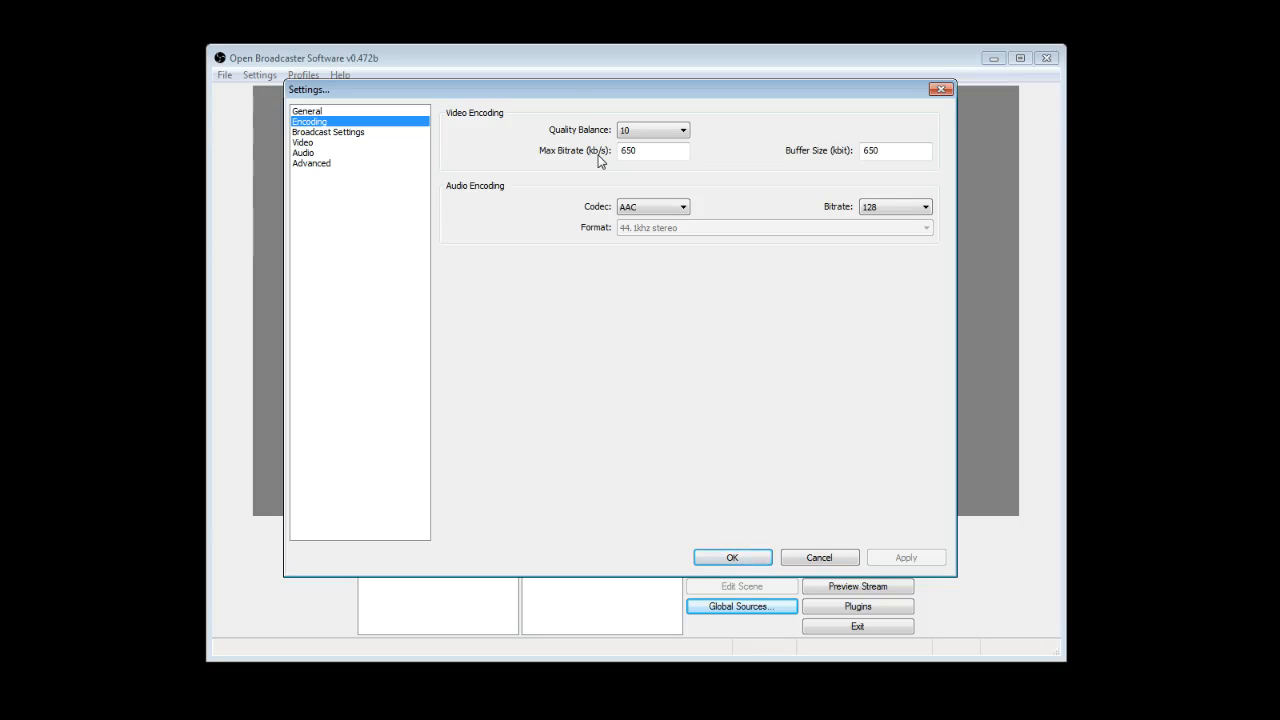
Step: Show the broadcast settings and inspect the server address used for the stream
left_click(352, 135)
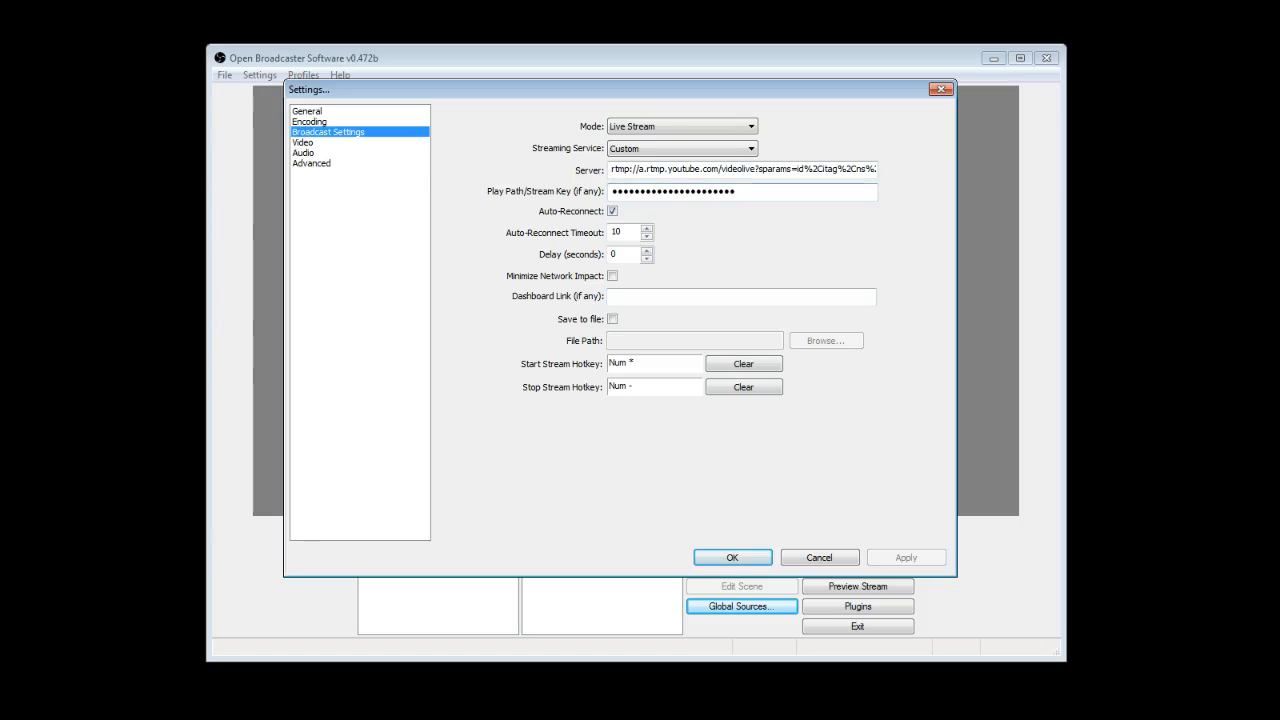
left_click_drag(612, 169, 941, 172)
left_click(808, 168)
double_click(808, 168)
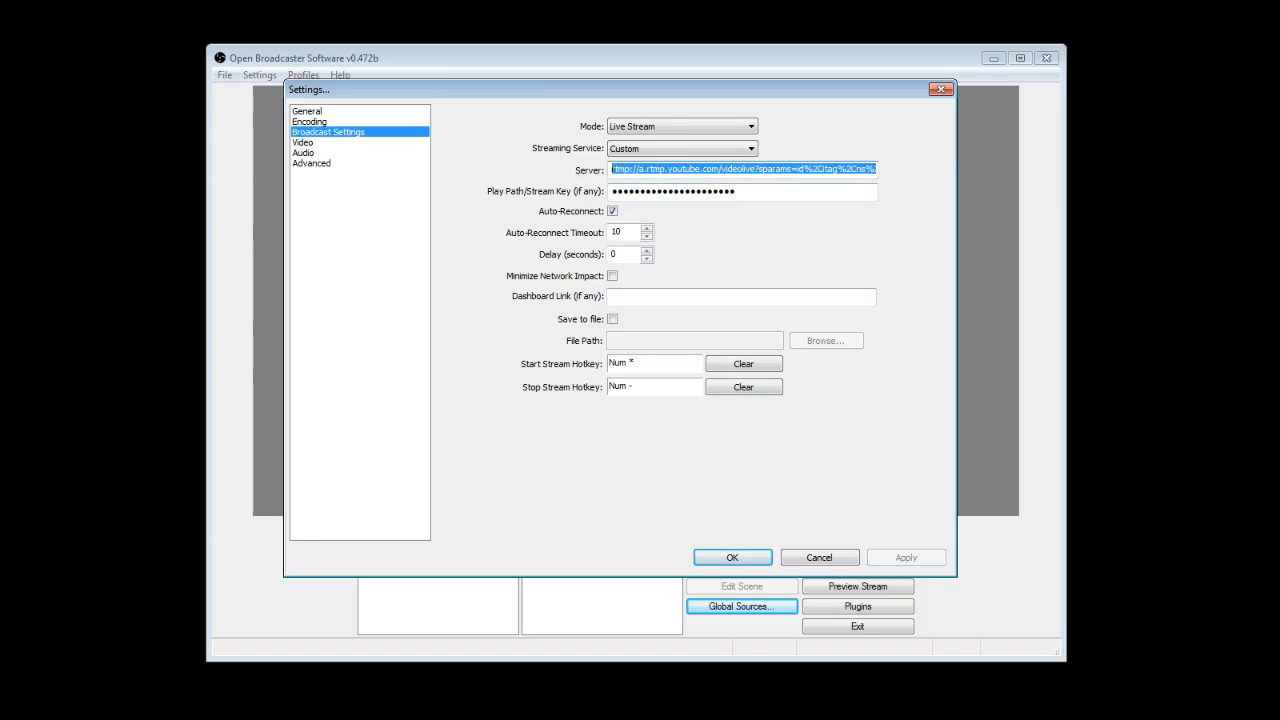
left_click(808, 168)
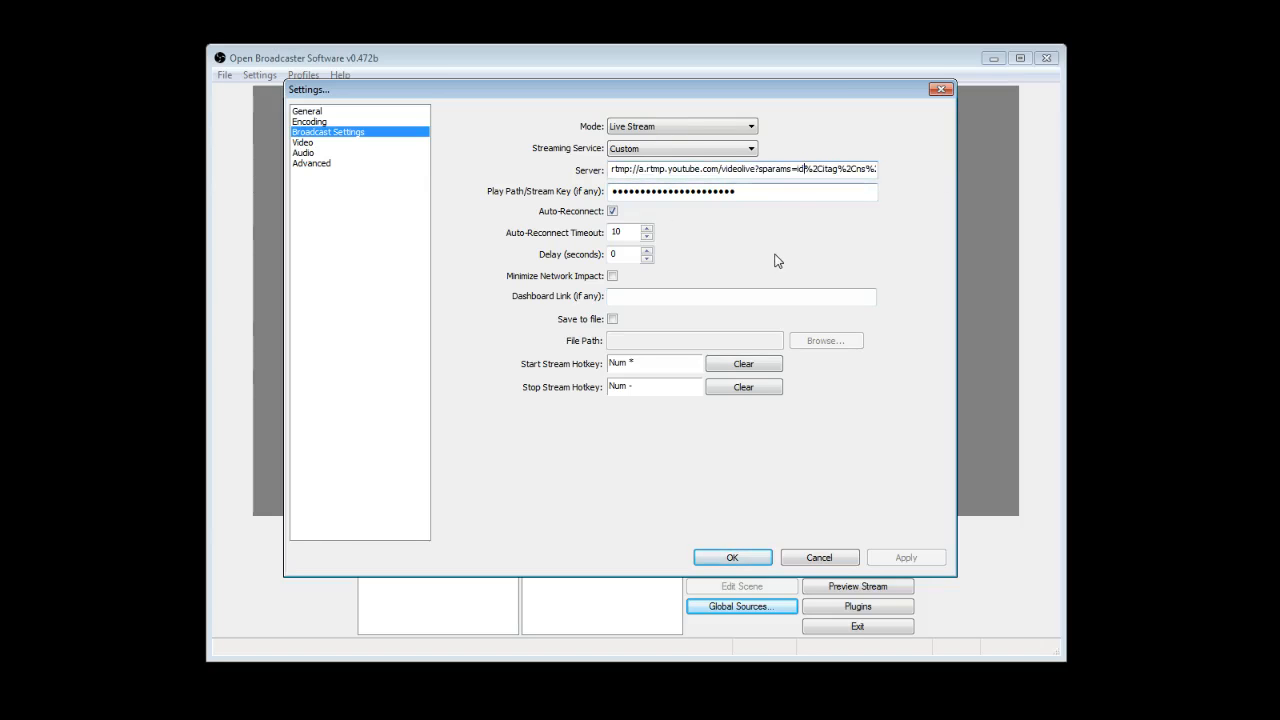
Step: Review the broadcast mode choices and the list of supported streaming services
left_click(680, 127)
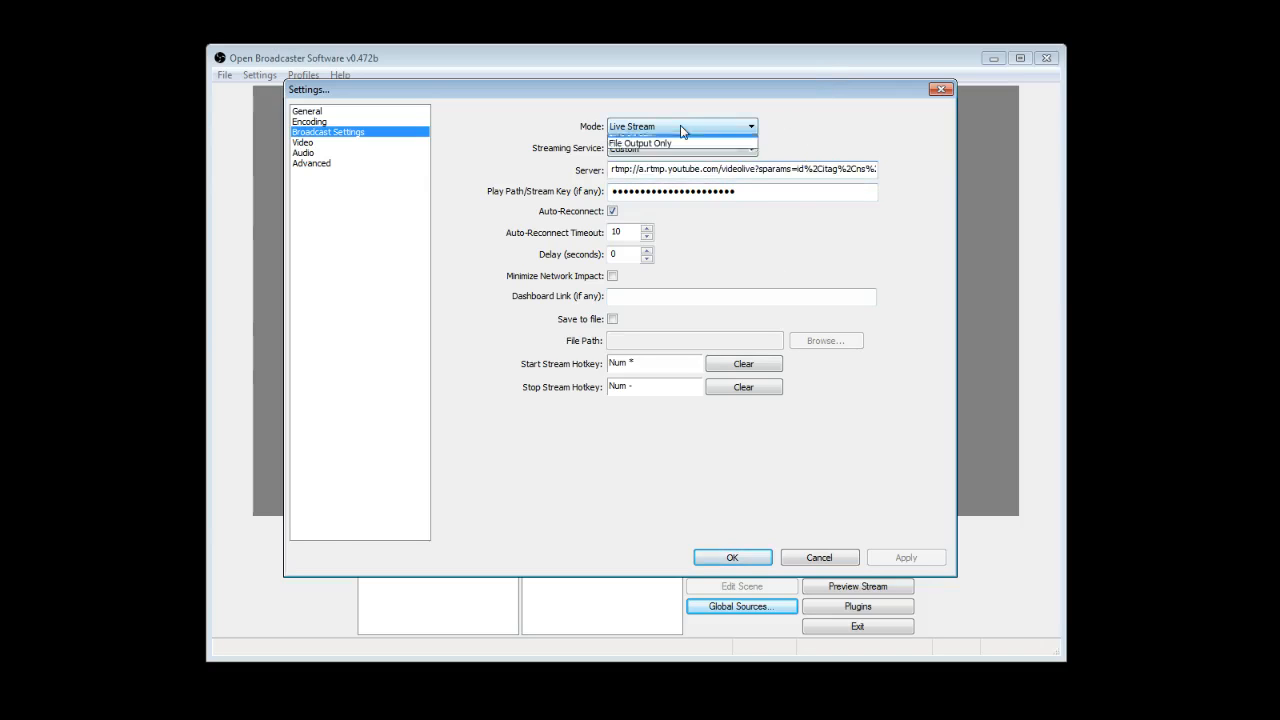
left_click(733, 150)
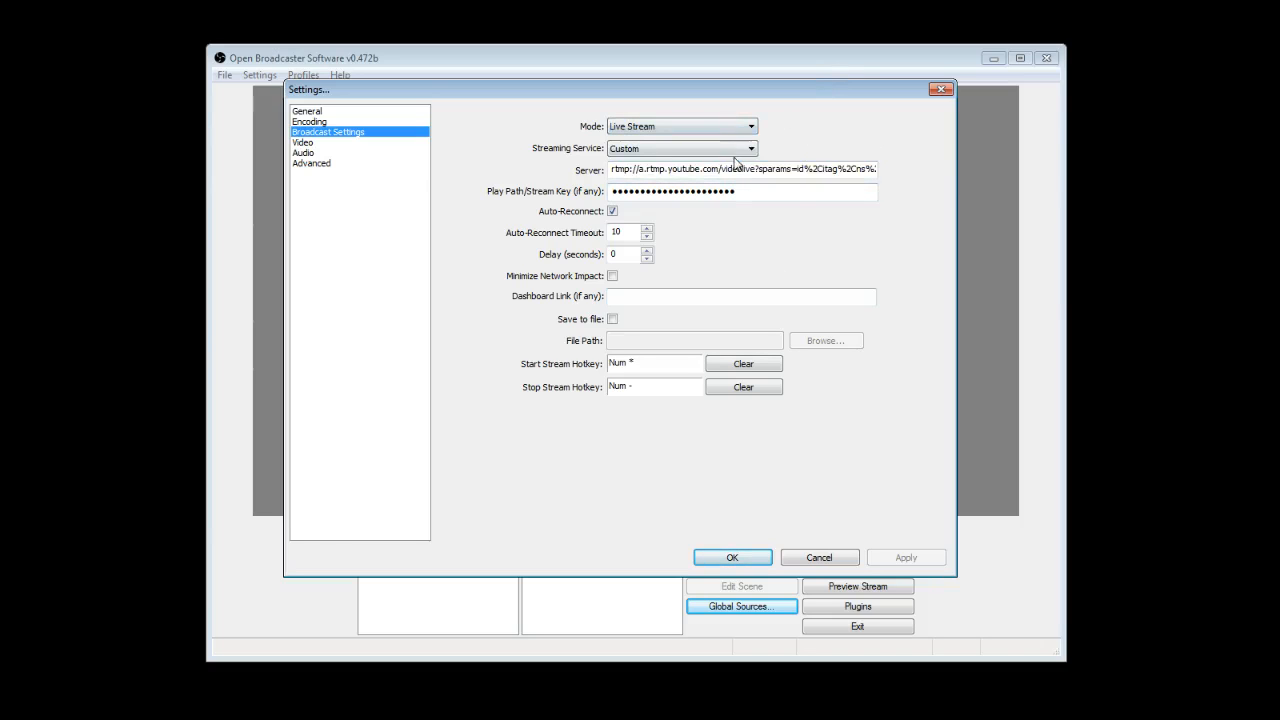
left_click(733, 154)
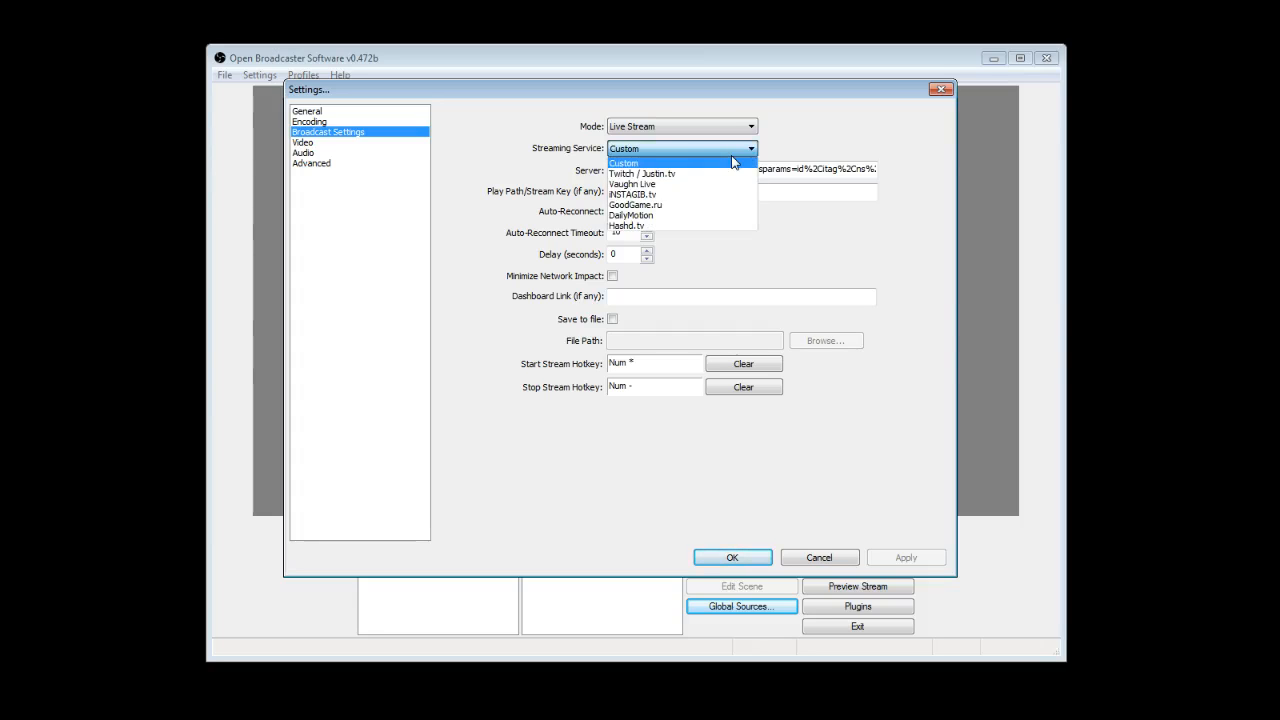
left_click(888, 189)
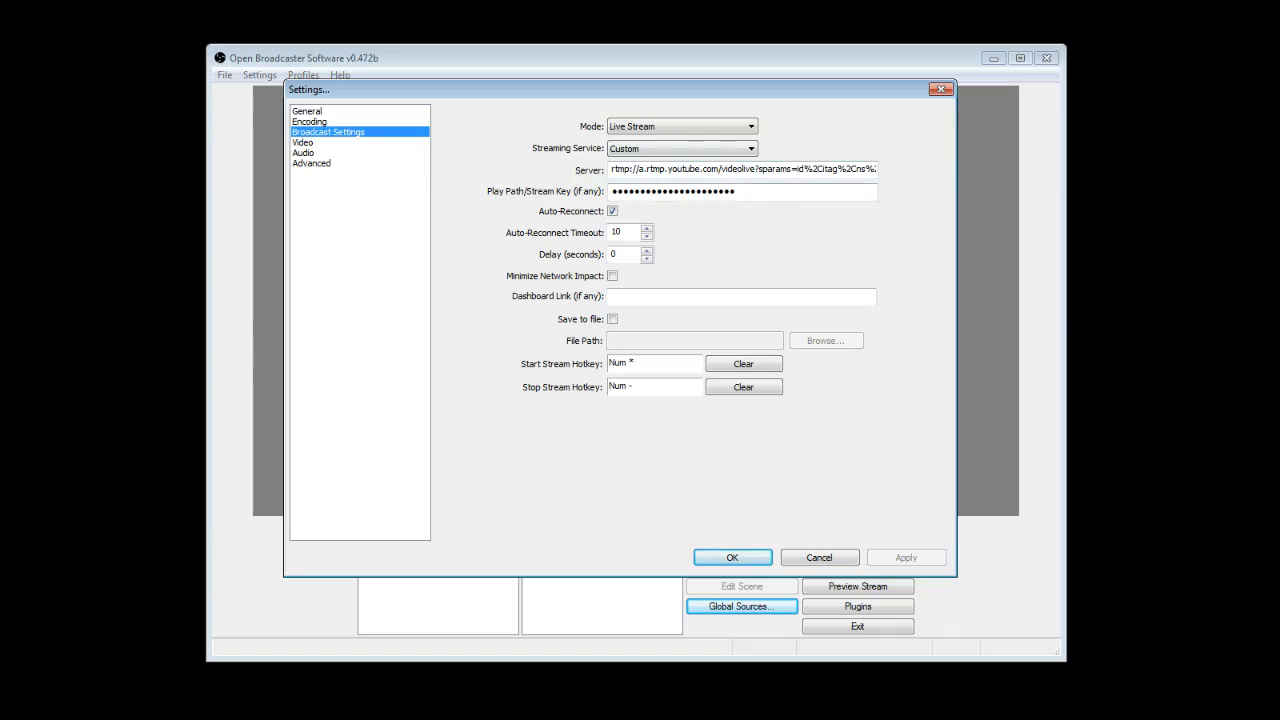
Step: Switch to the YouTube event's ingestion settings in Chrome, maximize the window, and choose "Other encoders" as the encoder
key("alt+Tab")
left_click_drag(933, 39, 618, 78)
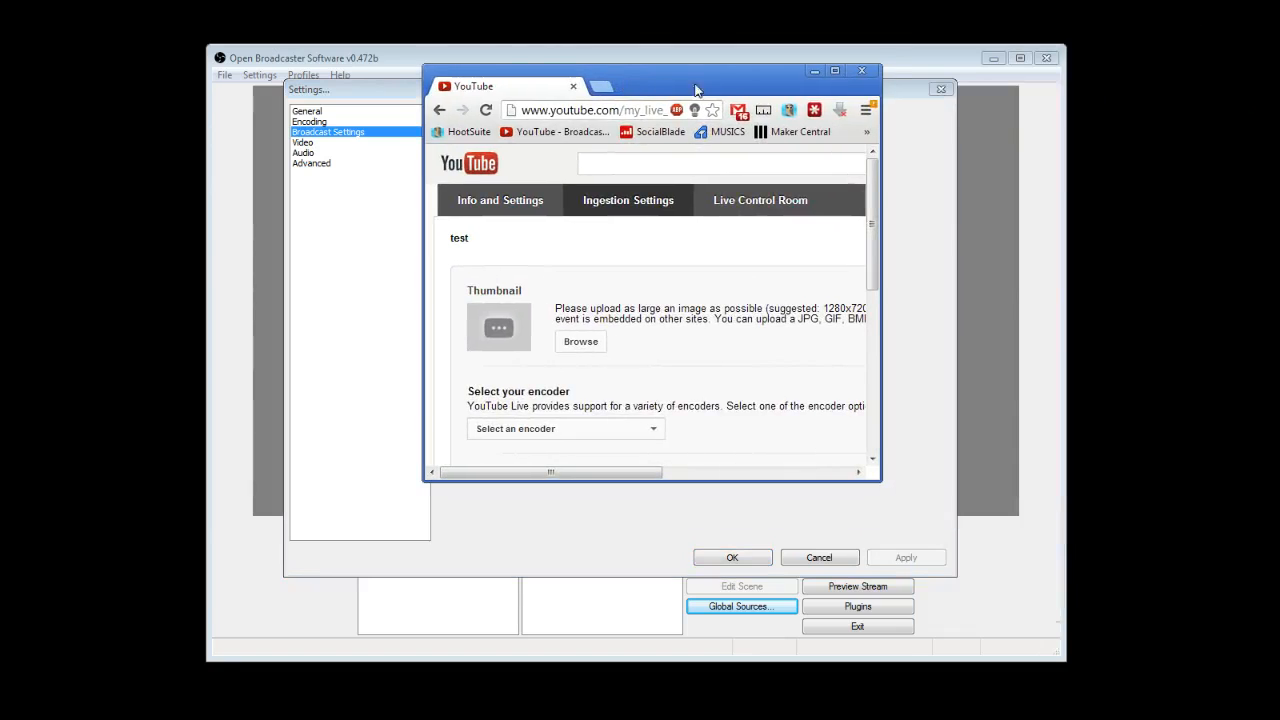
double_click(618, 78)
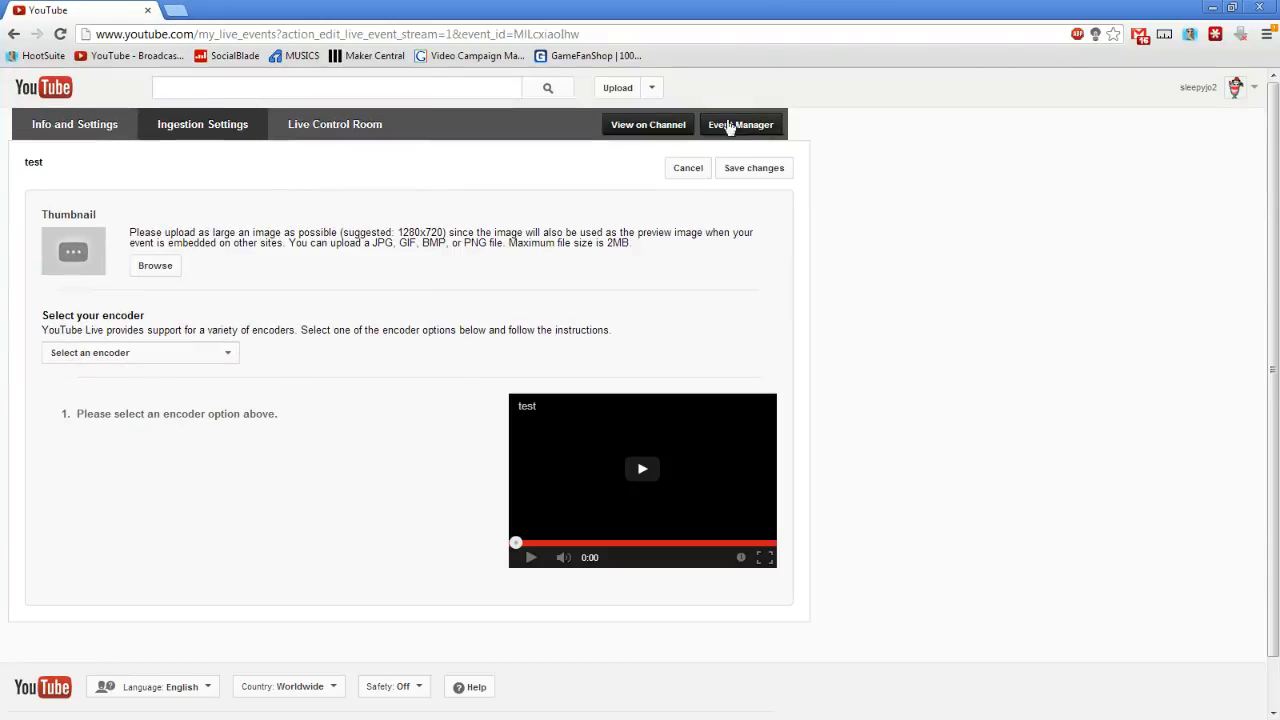
left_click(153, 366)
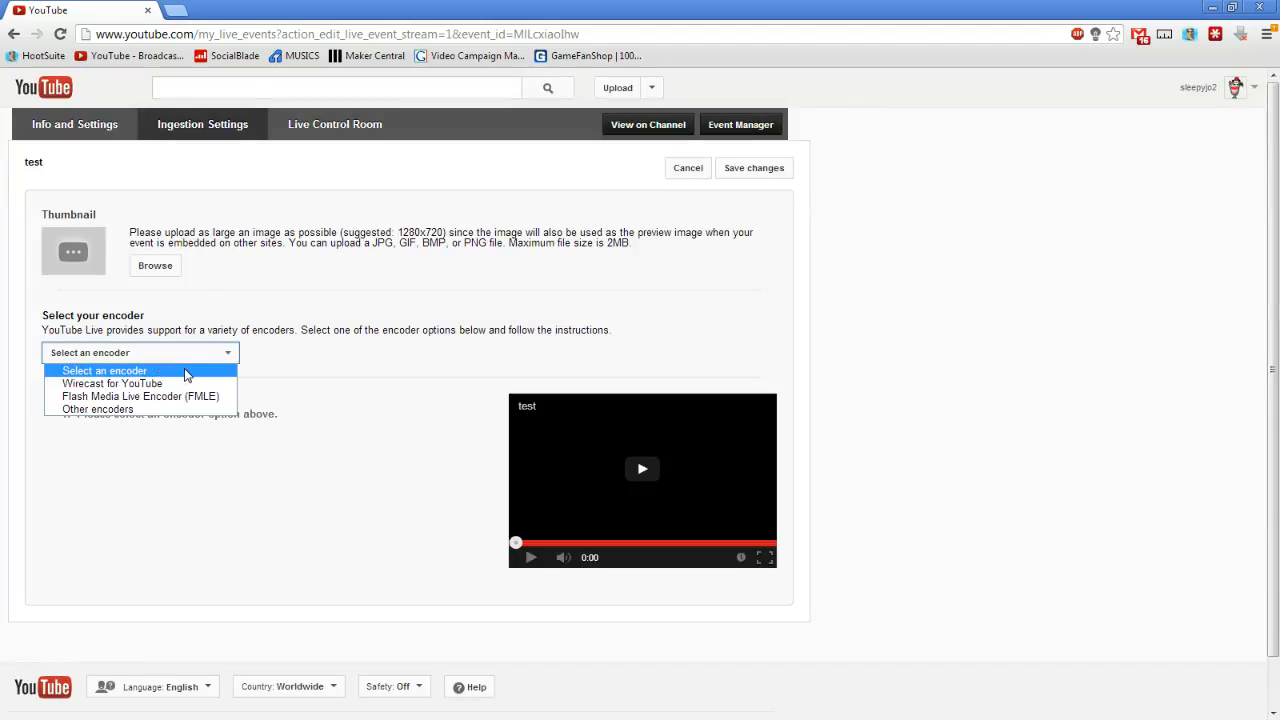
left_click(115, 411)
scroll(430, 345, "down", 3)
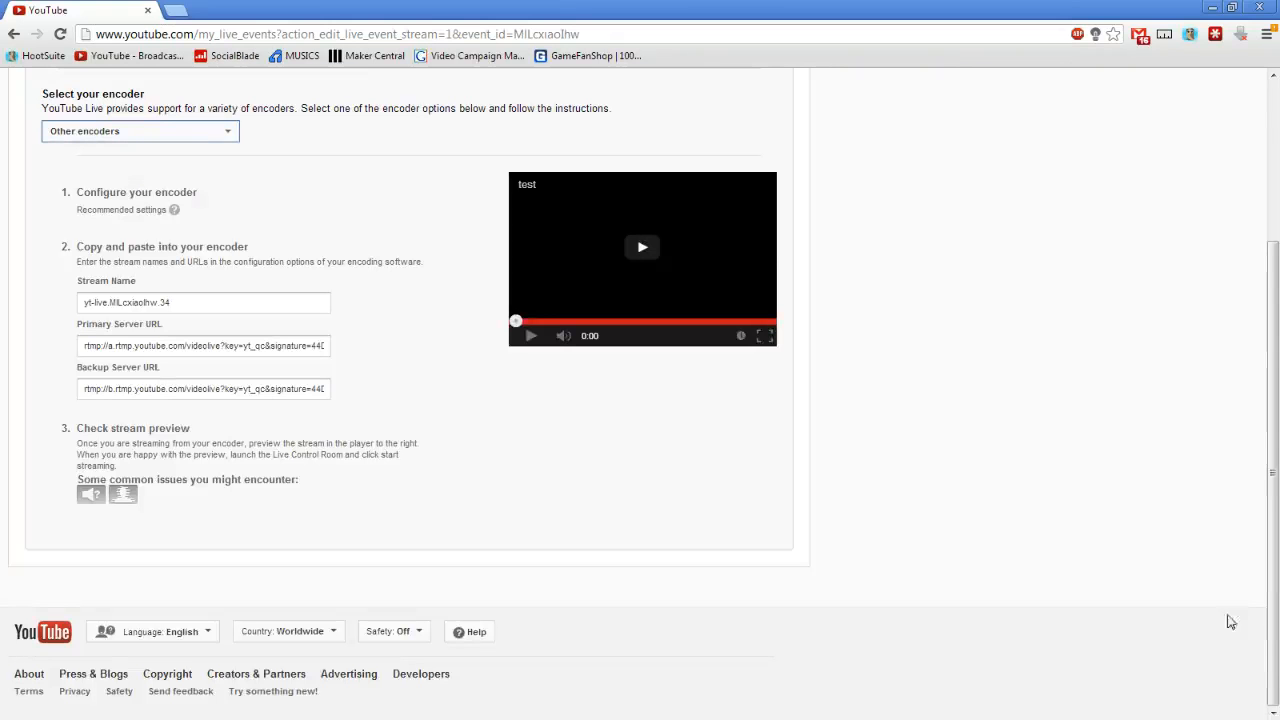
Step: Examine the stream name and server URL fields meant for the encoder, and return to the OBS broadcast settings
left_click(123, 308)
left_click(124, 308)
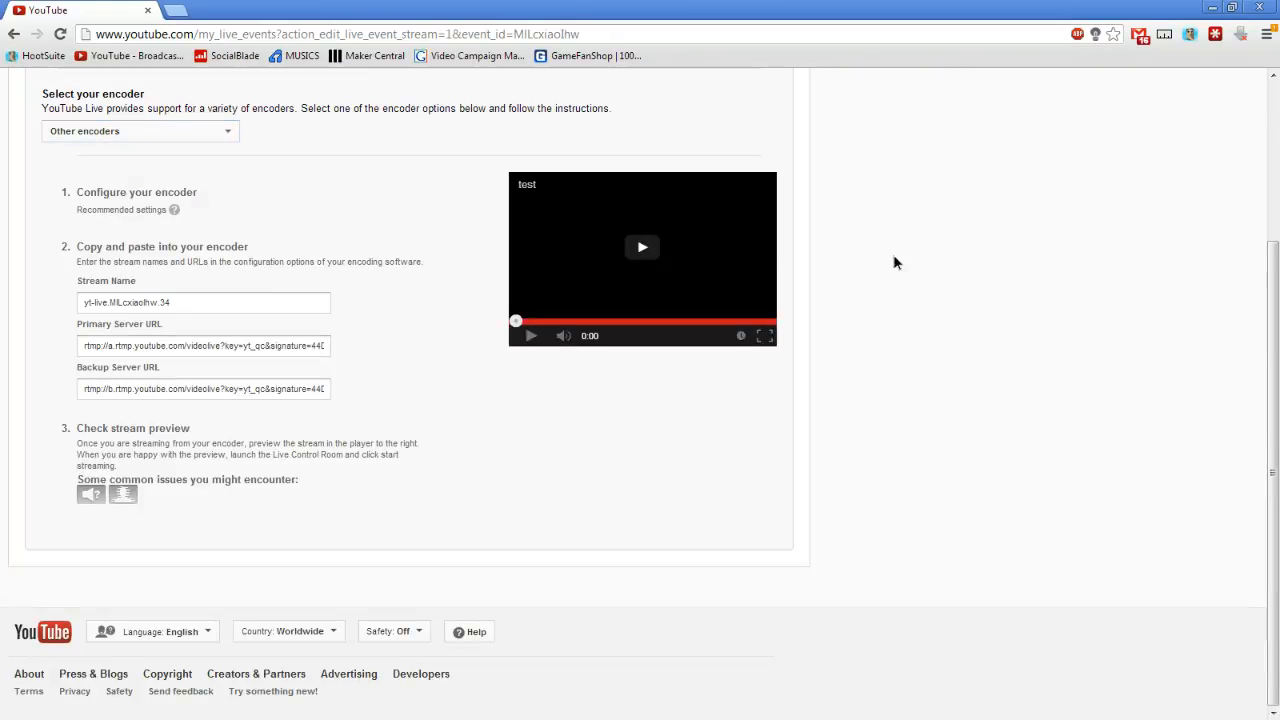
left_click_drag(118, 304, 191, 311)
left_click(191, 308)
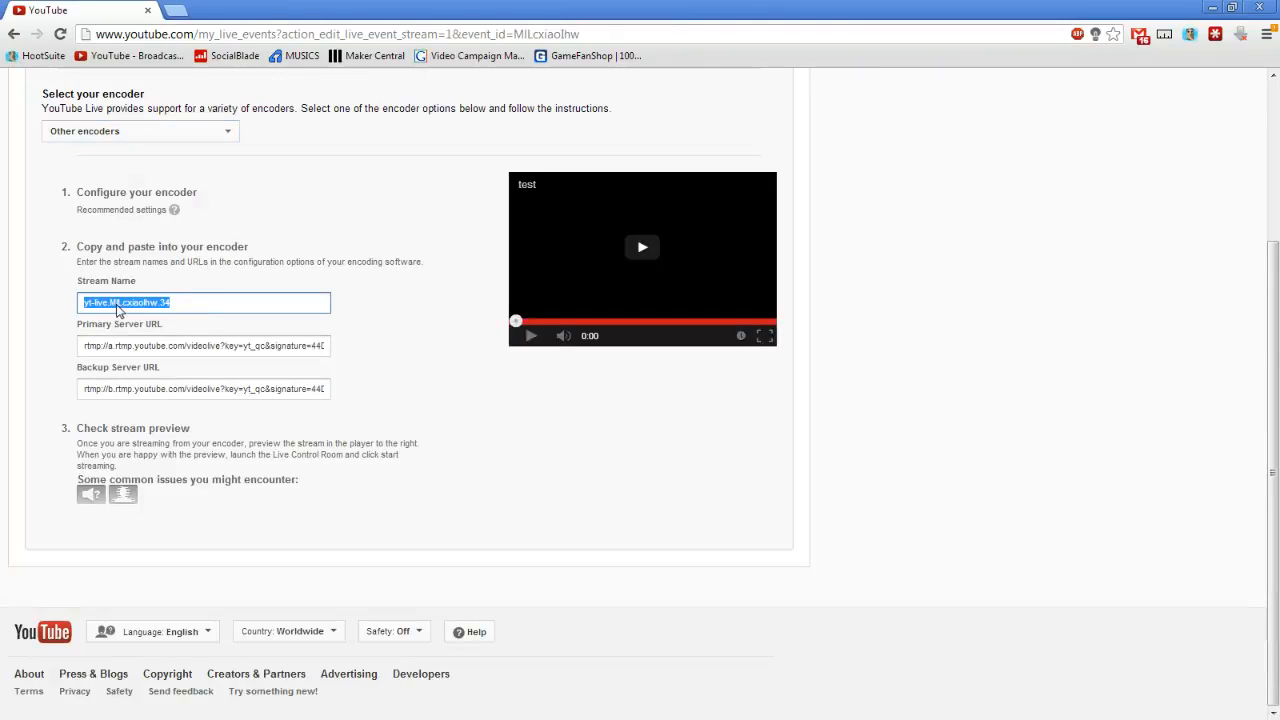
left_click_drag(580, 34, 514, 34)
left_click(1047, 142)
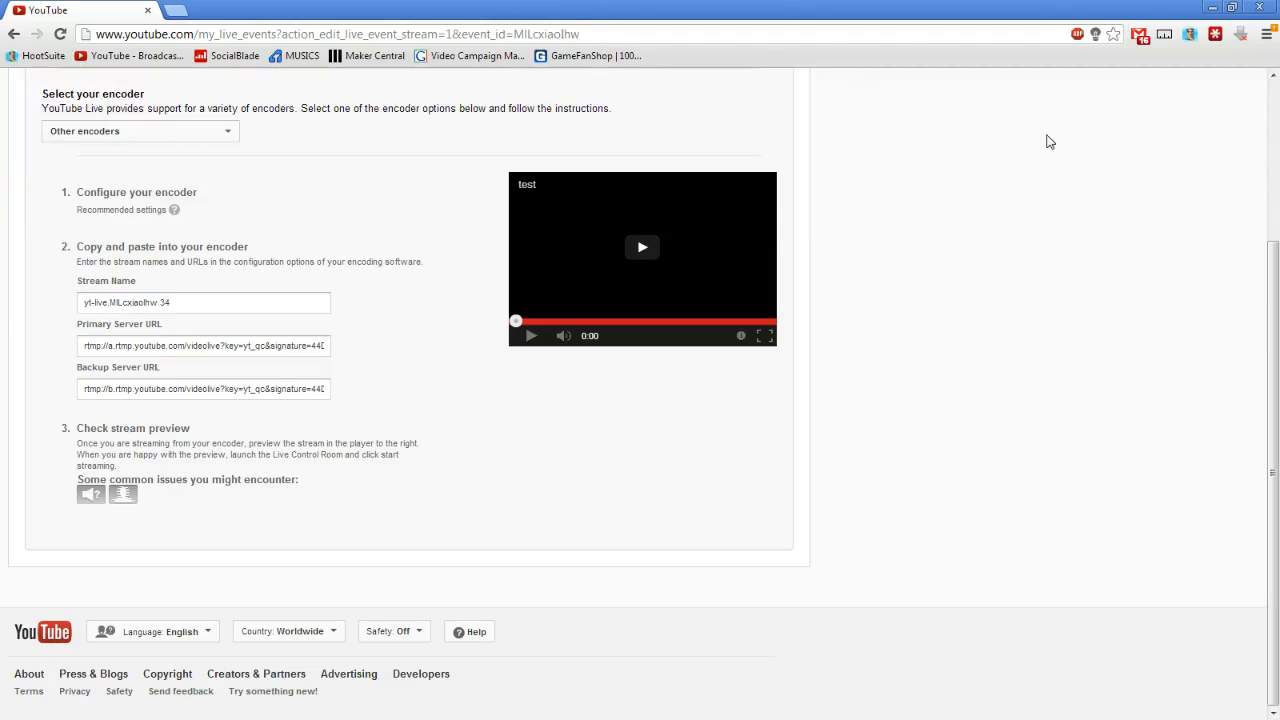
left_click(1232, 7)
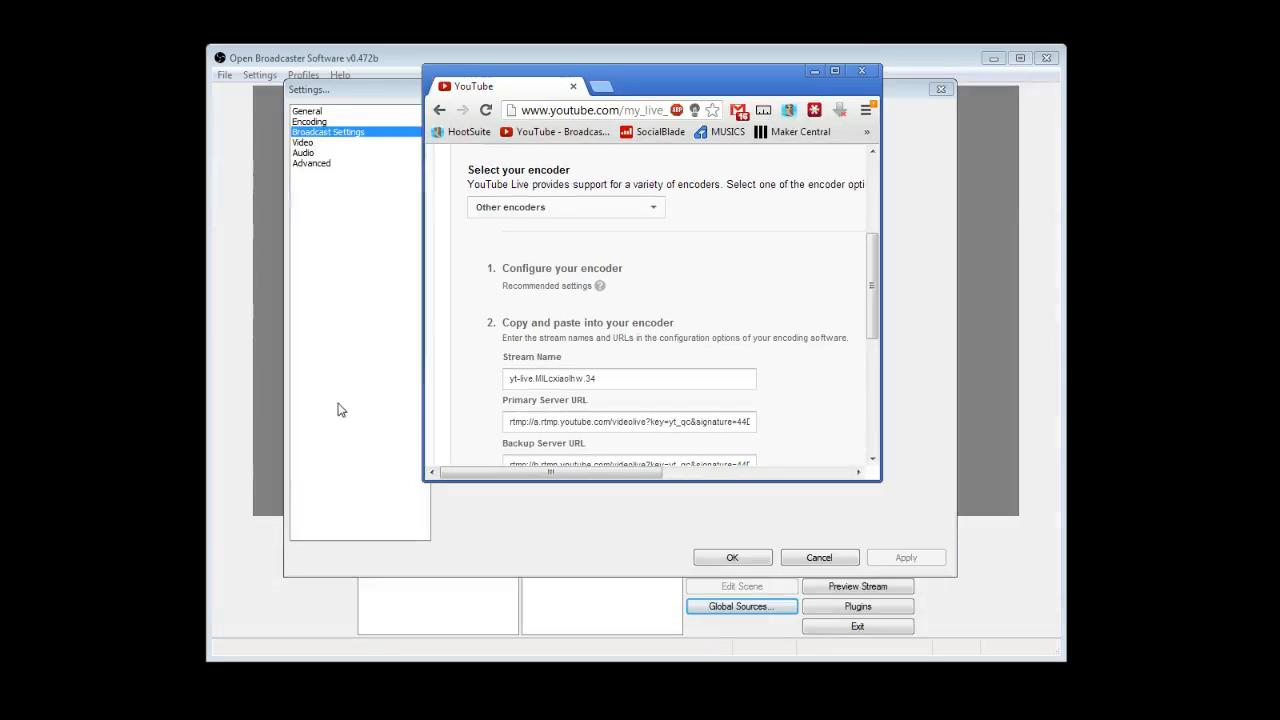
left_click(819, 70)
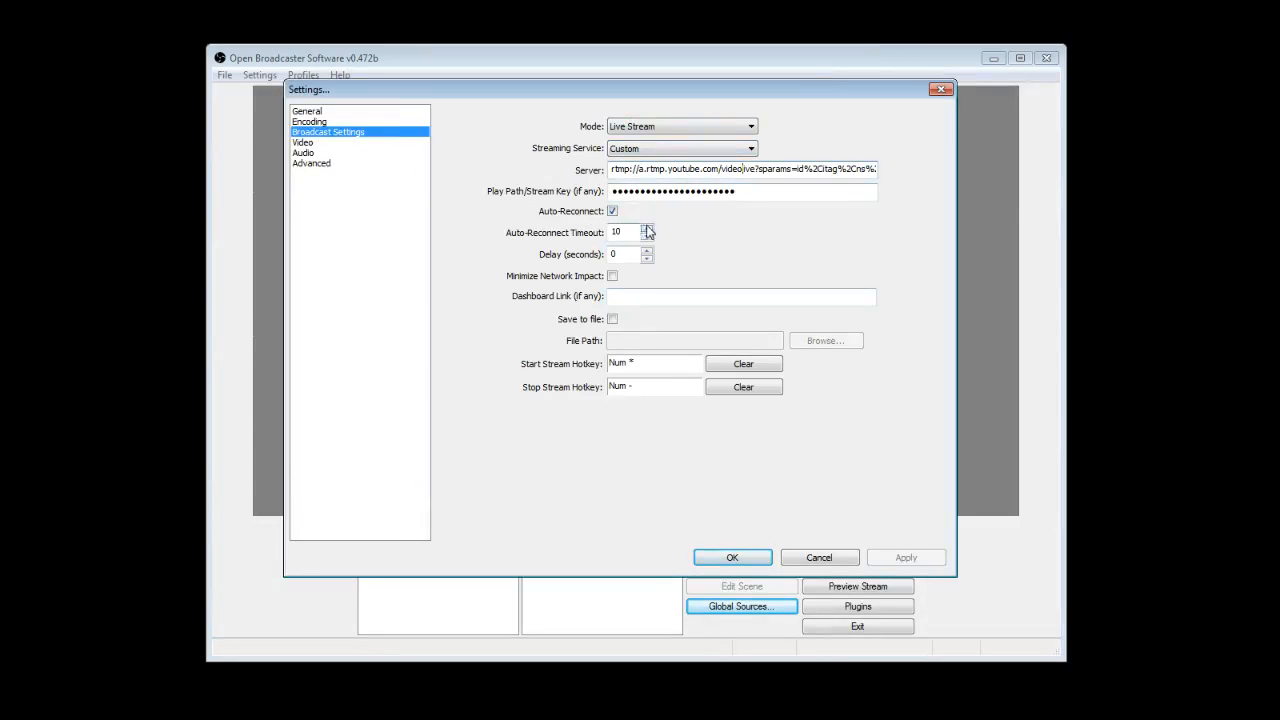
Step: Try enabling the option to save the stream to a file
left_click(613, 320)
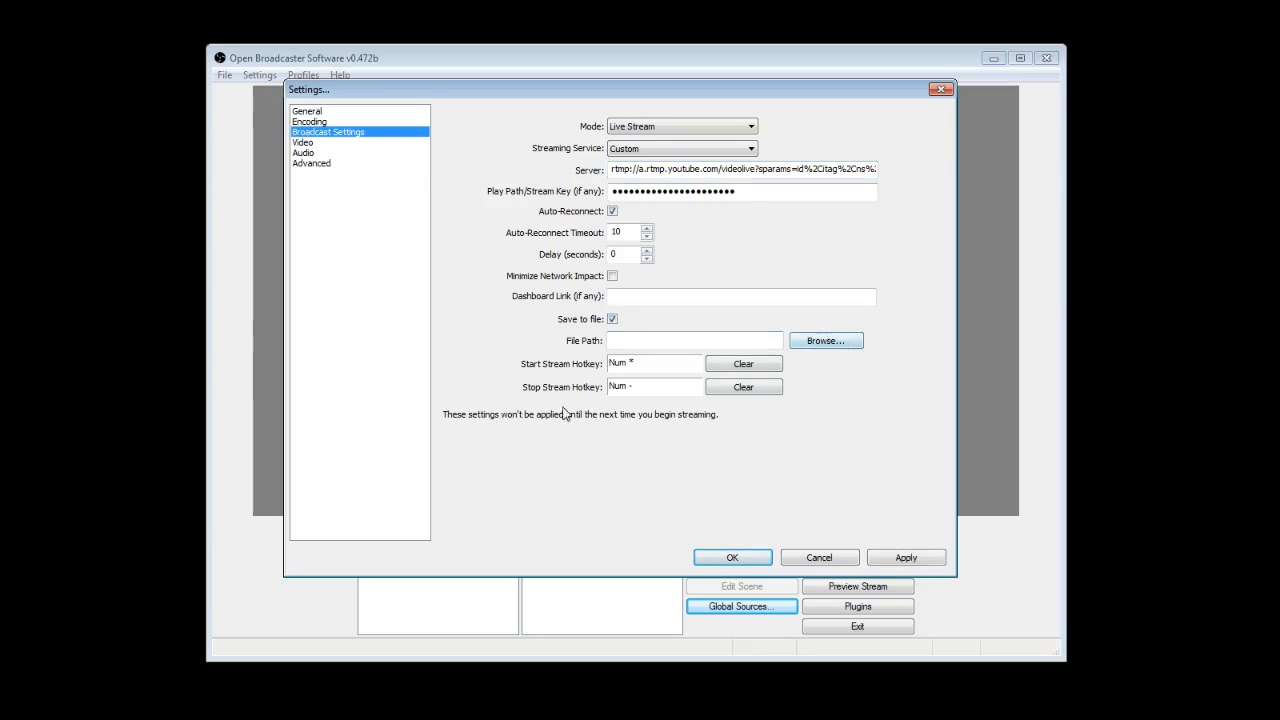
left_click(613, 319)
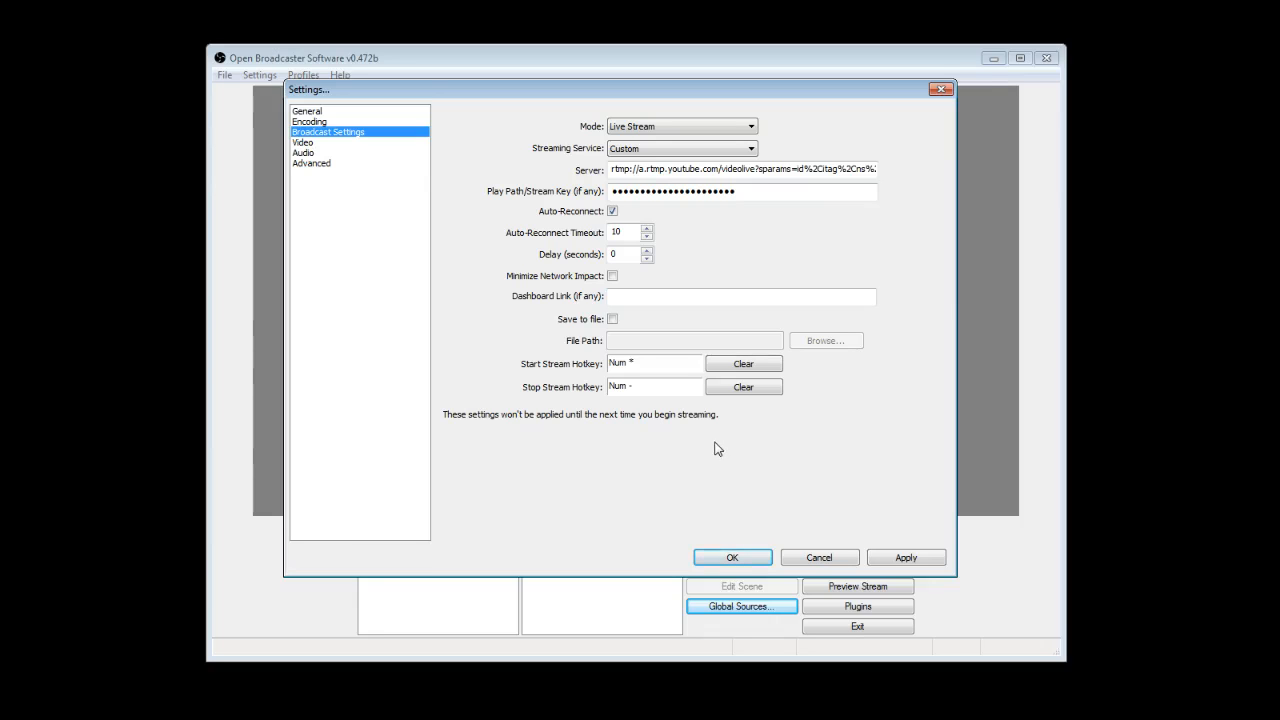
Step: Show the video settings and review the available resolution downscale options
left_click(302, 145)
left_click(673, 422)
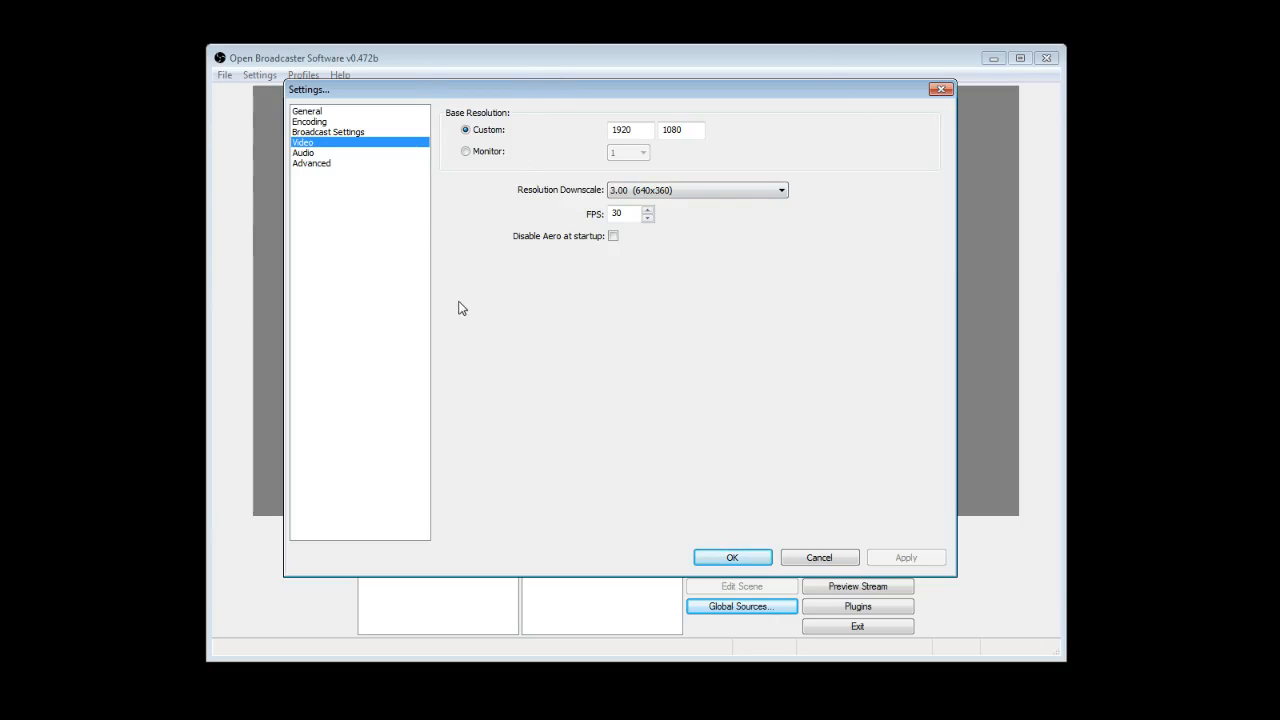
left_click(729, 196)
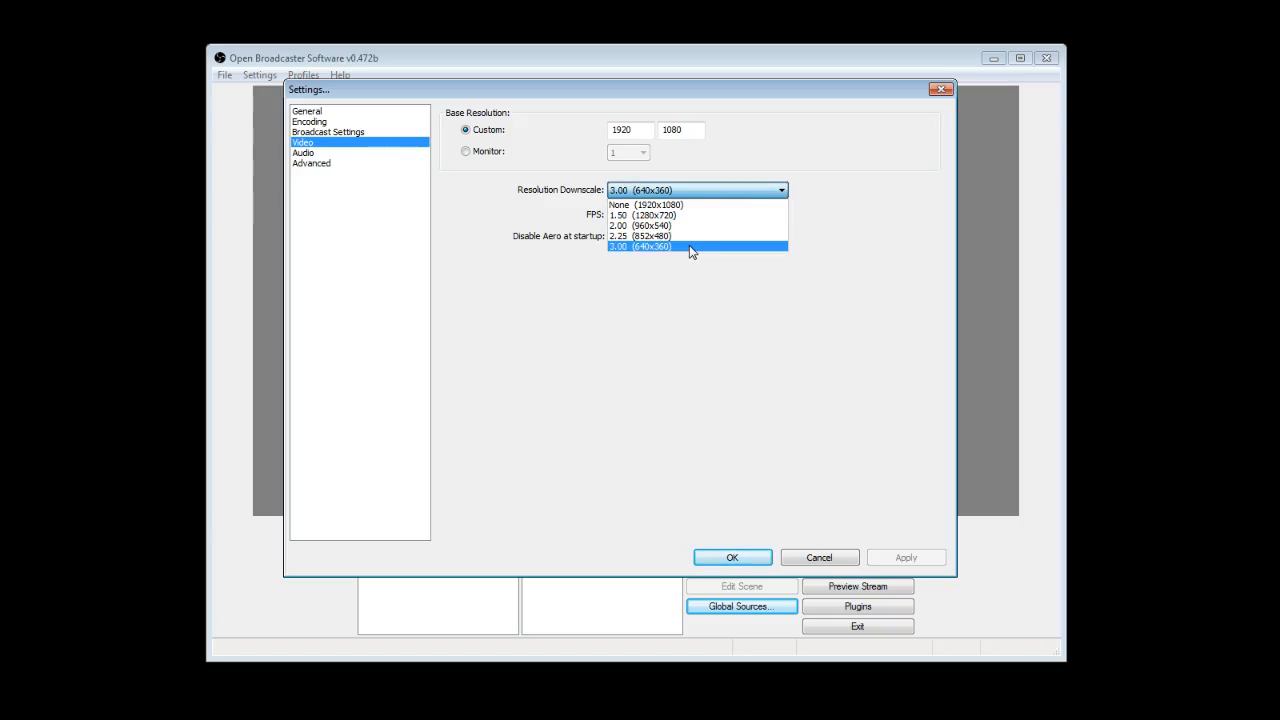
left_click(510, 334)
left_click_drag(565, 91, 520, 435)
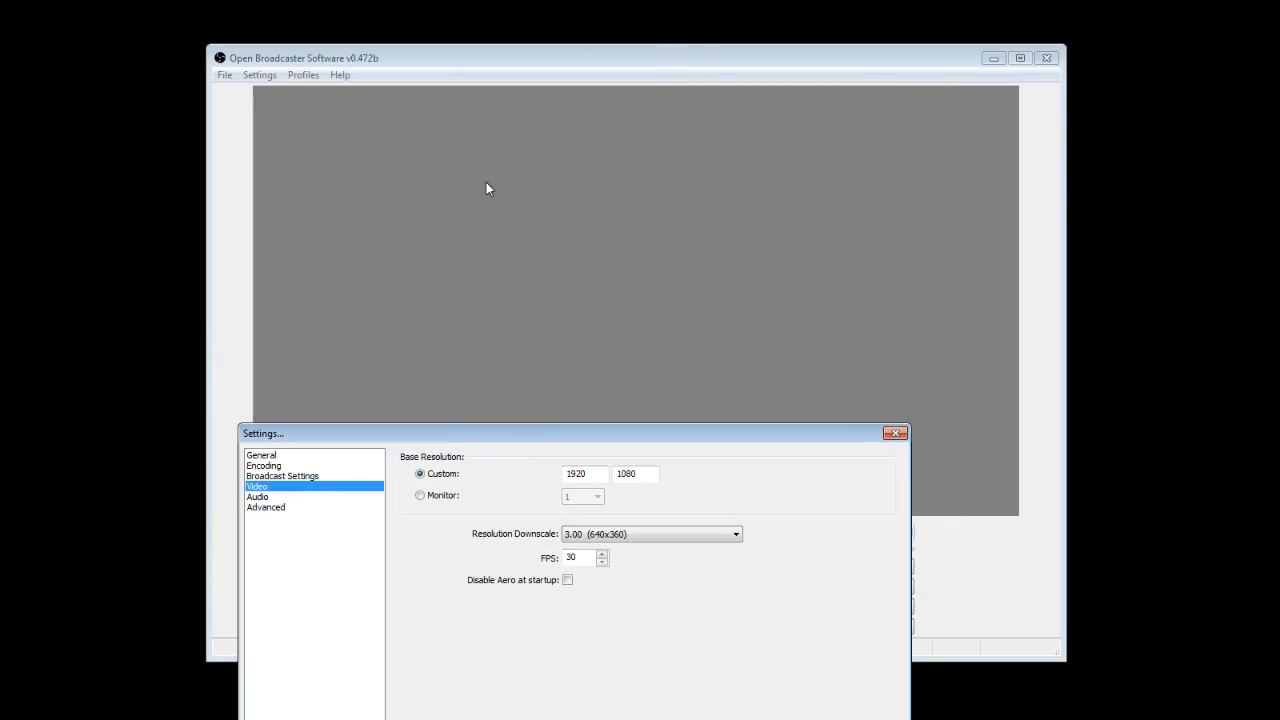
left_click_drag(608, 445, 638, 63)
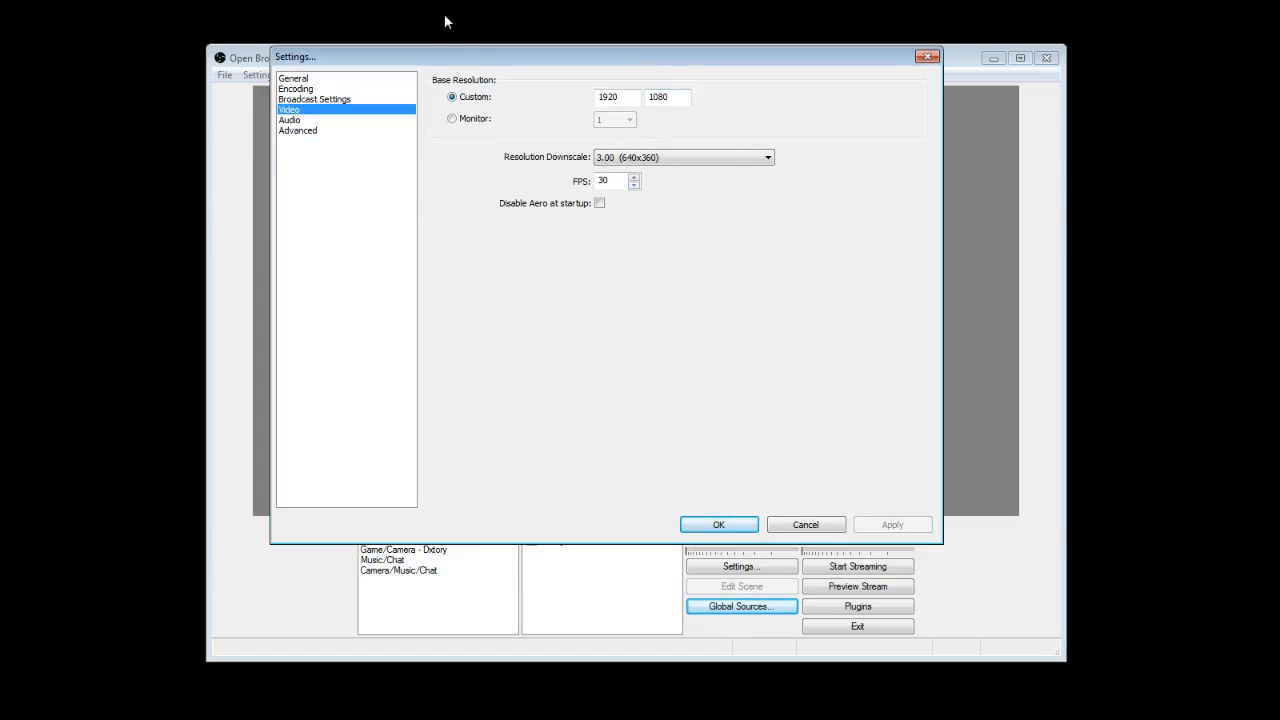
left_click_drag(496, 59, 506, 148)
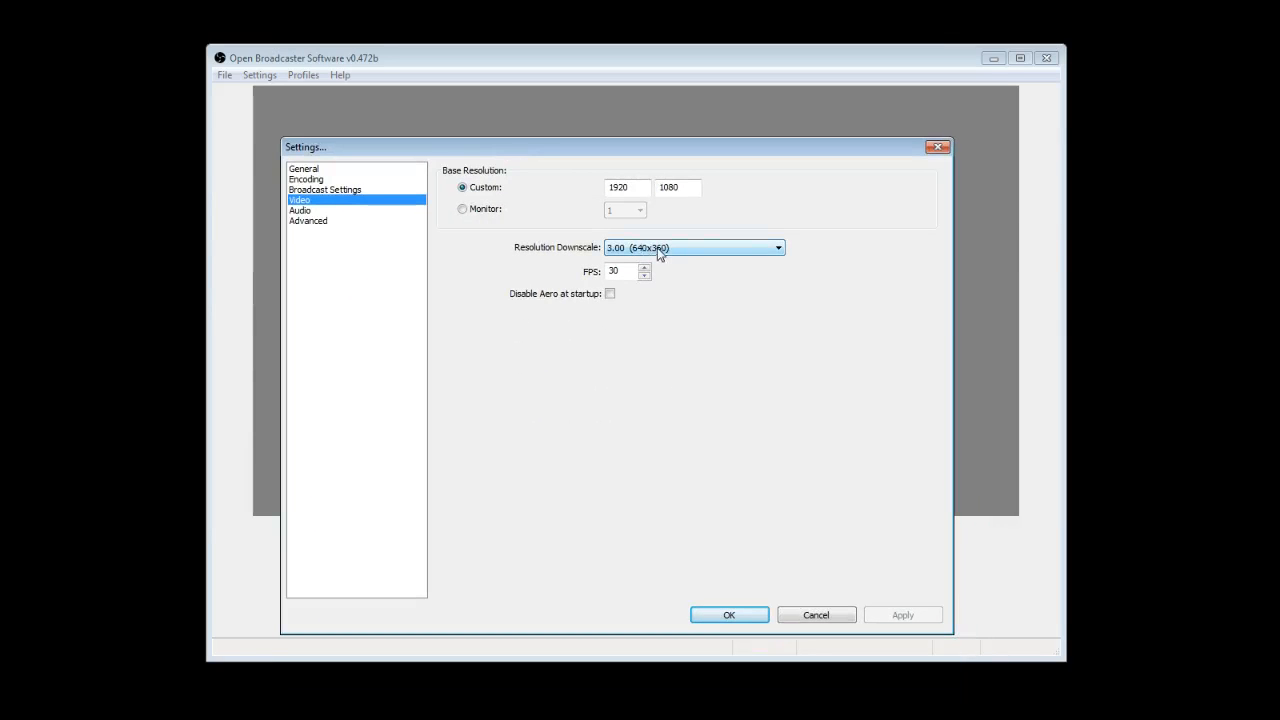
Step: Move the settings window aside to examine the preview area, and put it back to review the FPS value
left_click_drag(627, 146, 733, 555)
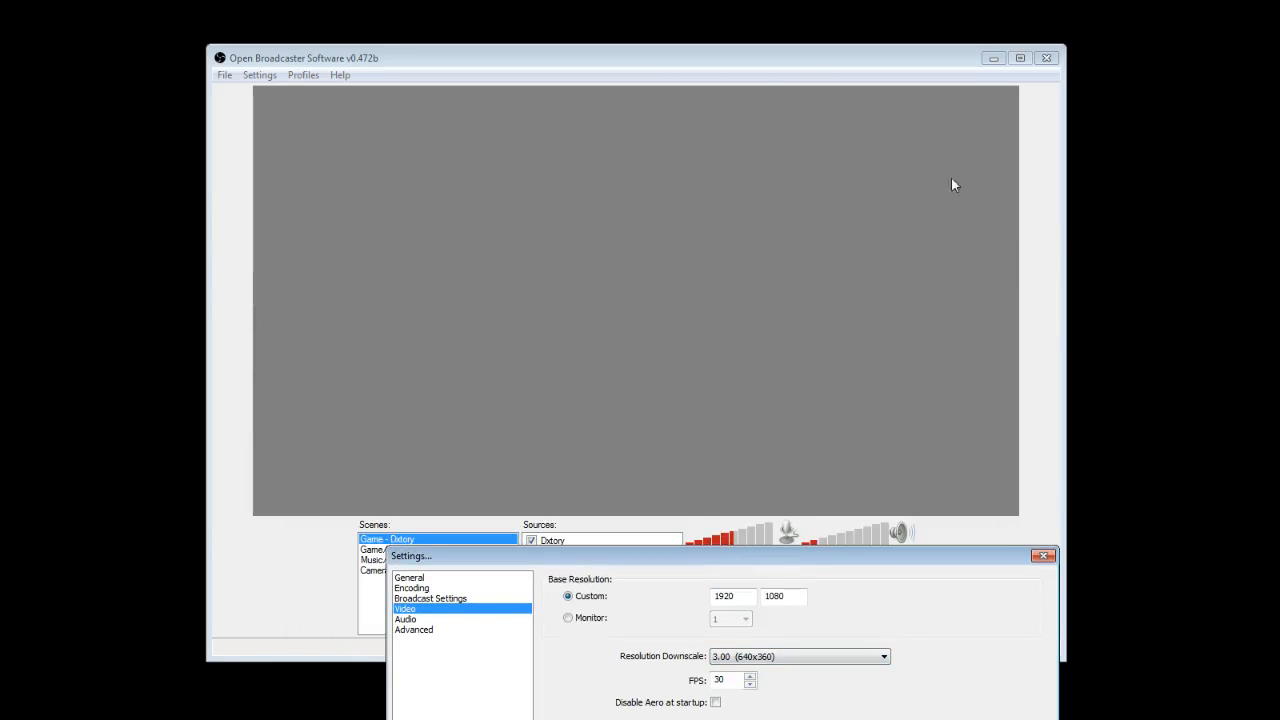
left_click_drag(810, 558, 755, 88)
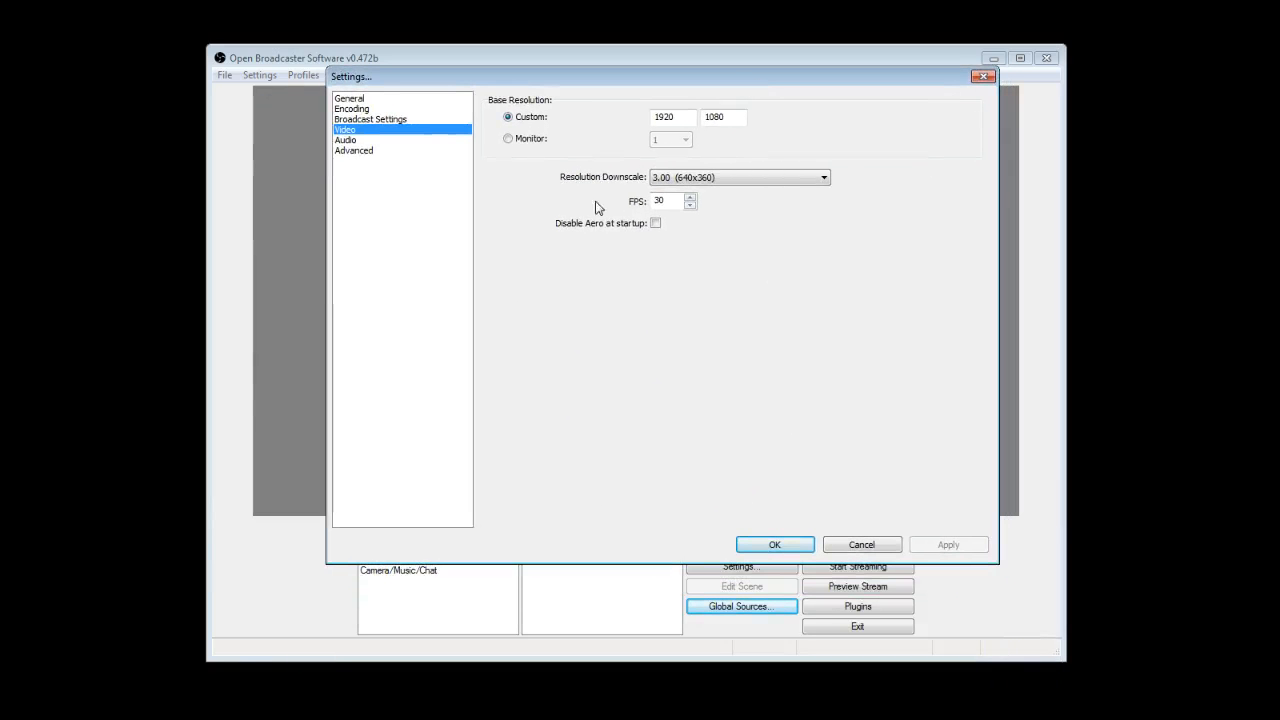
double_click(664, 200)
left_click(668, 200)
Step: Show the audio settings and uncover the main window's microphone and desktop volume meters before moving the settings window back
left_click(344, 140)
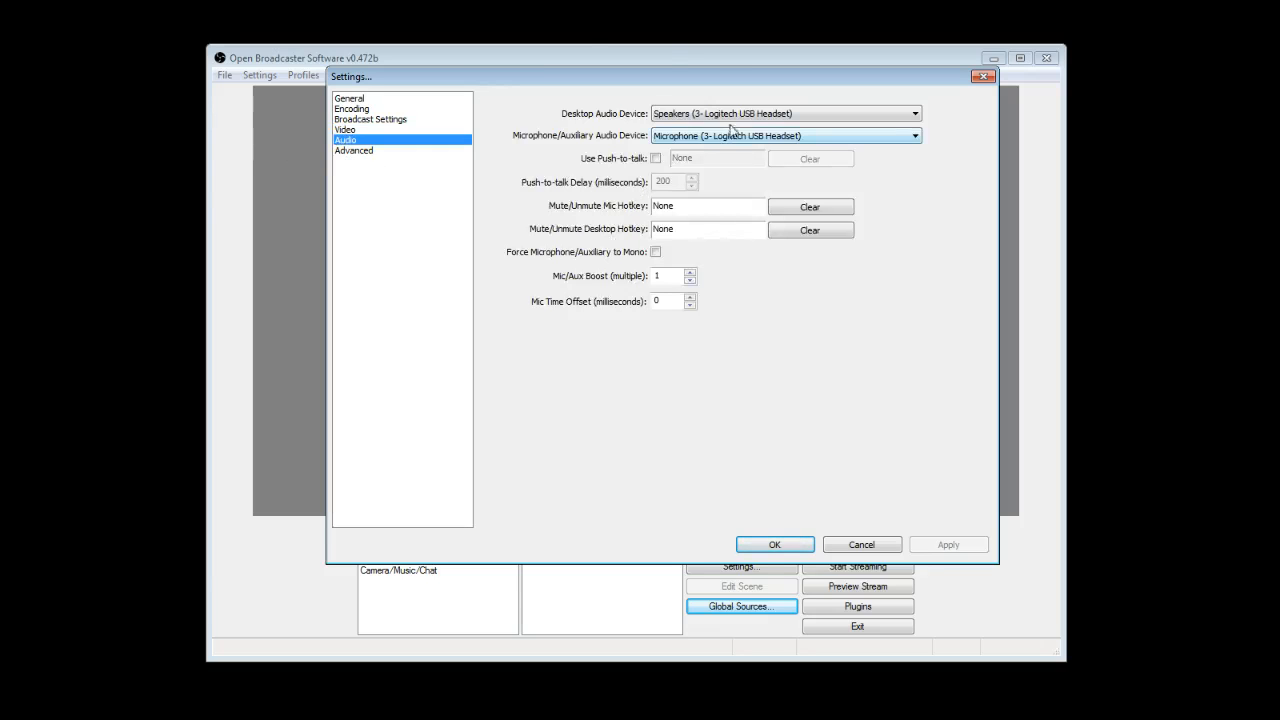
left_click_drag(622, 84, 440, 660)
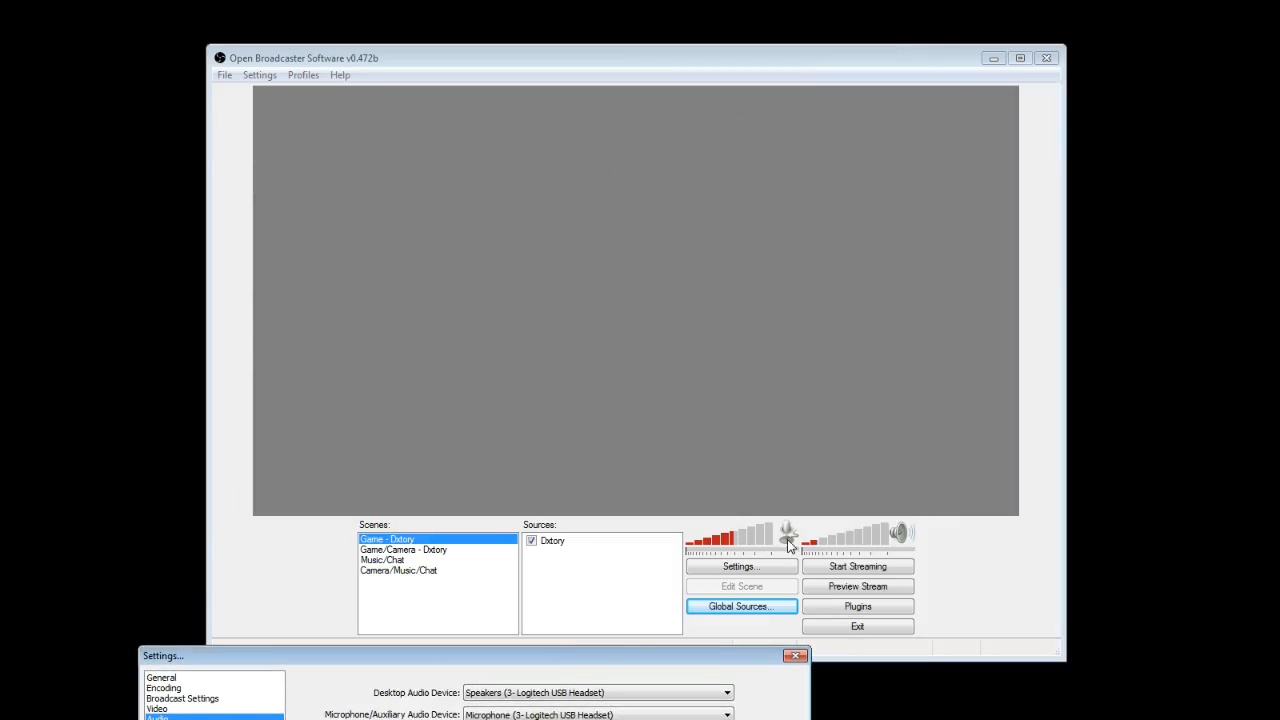
left_click_drag(579, 655, 640, 54)
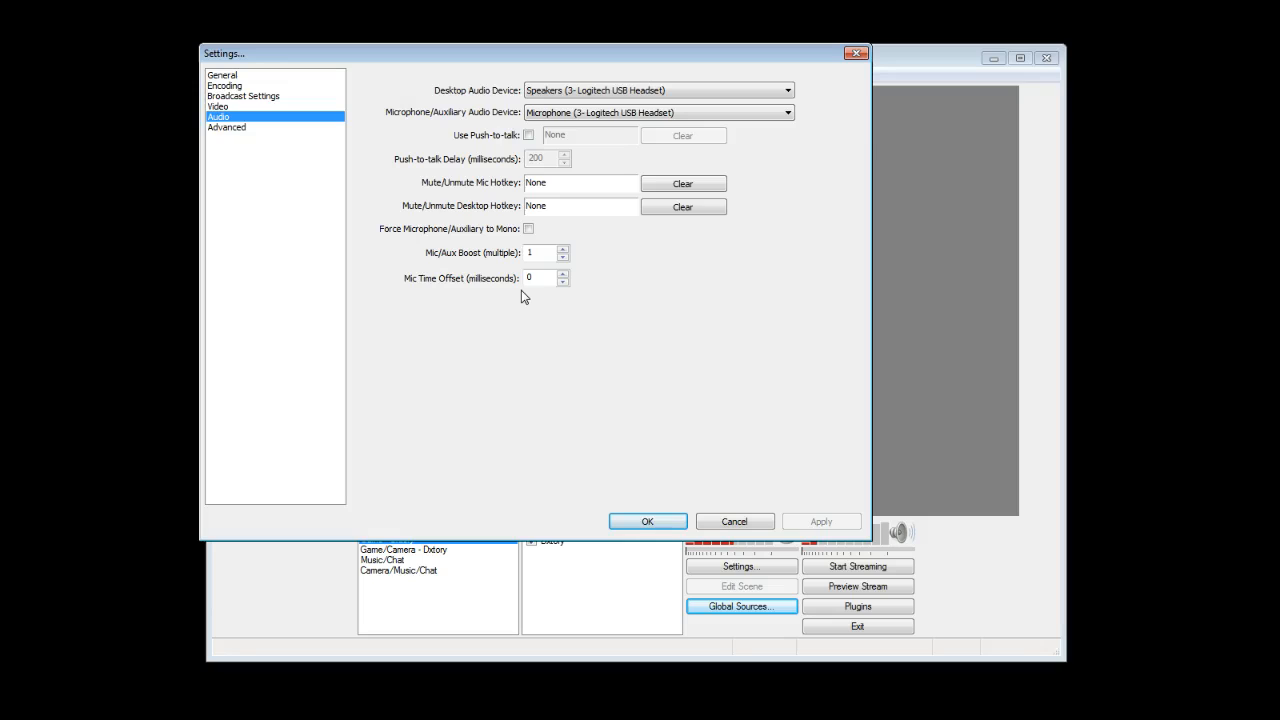
Step: Try setting the microphone time offset to 1 millisecond
key("Tab")
type("0")
left_click(562, 283)
left_click(562, 275)
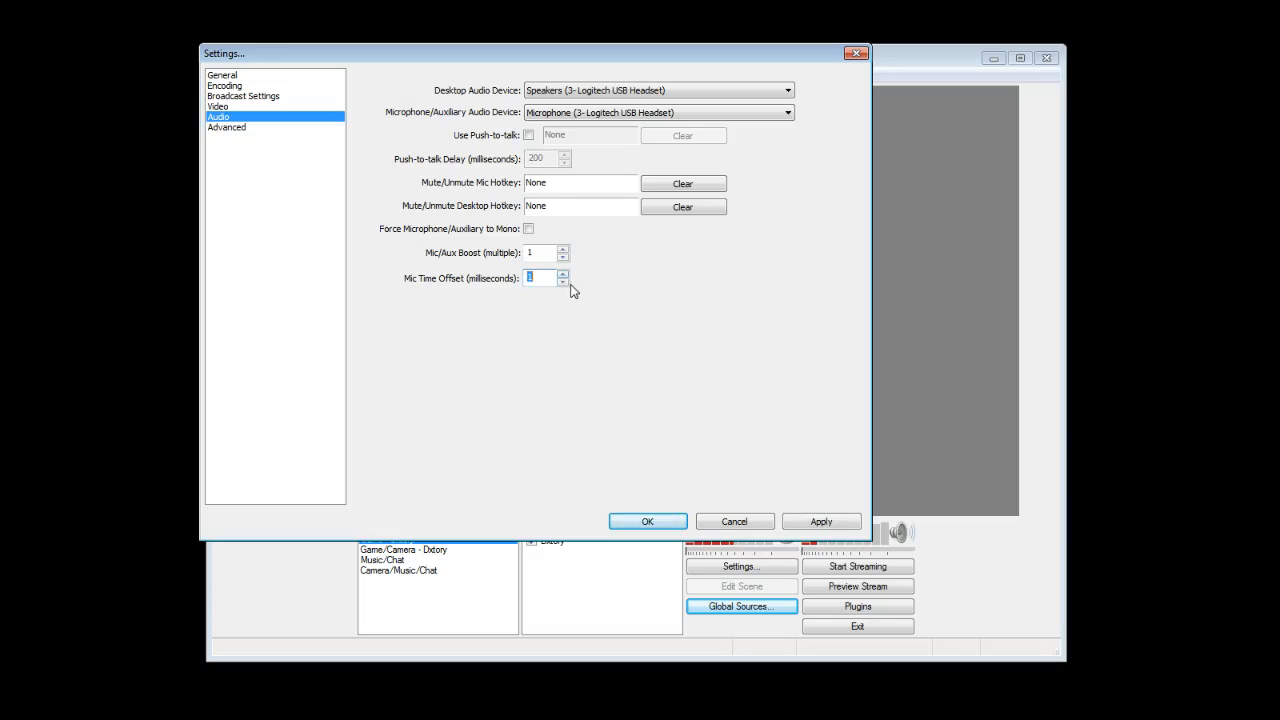
left_click(533, 283)
Step: Show the advanced settings and review the available process priority classes
left_click(224, 131)
left_click(656, 423)
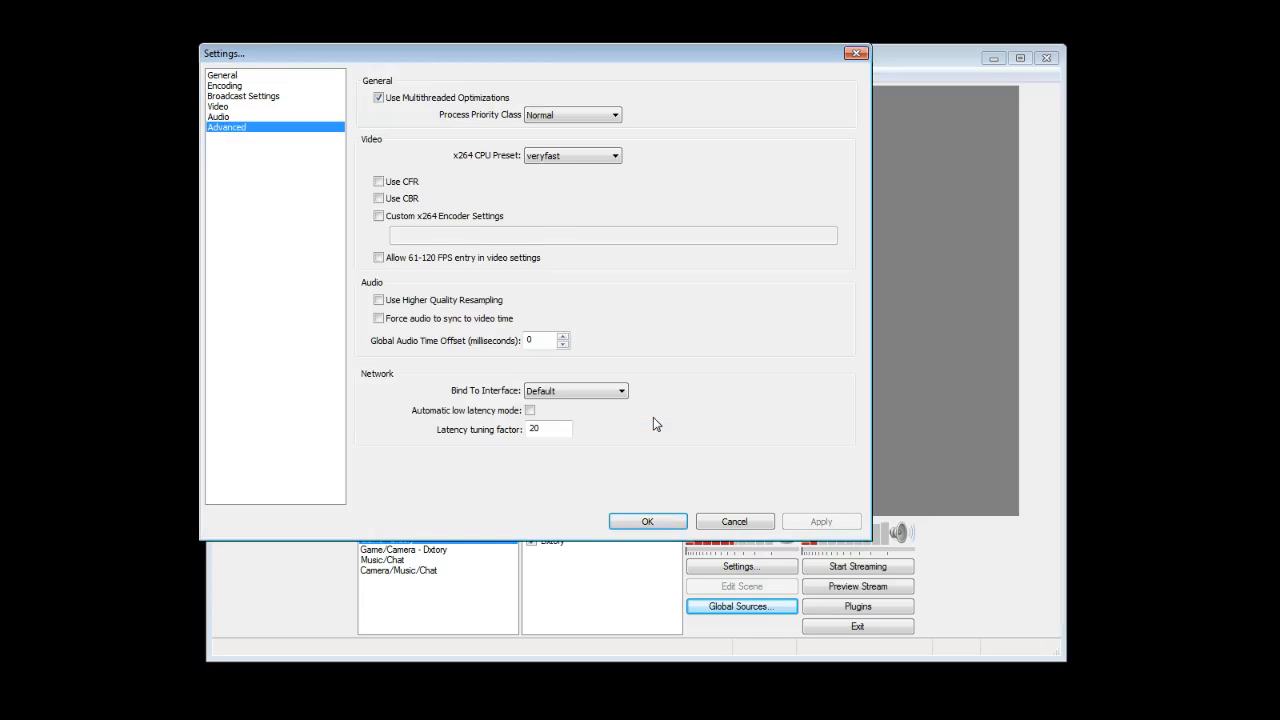
left_click(601, 119)
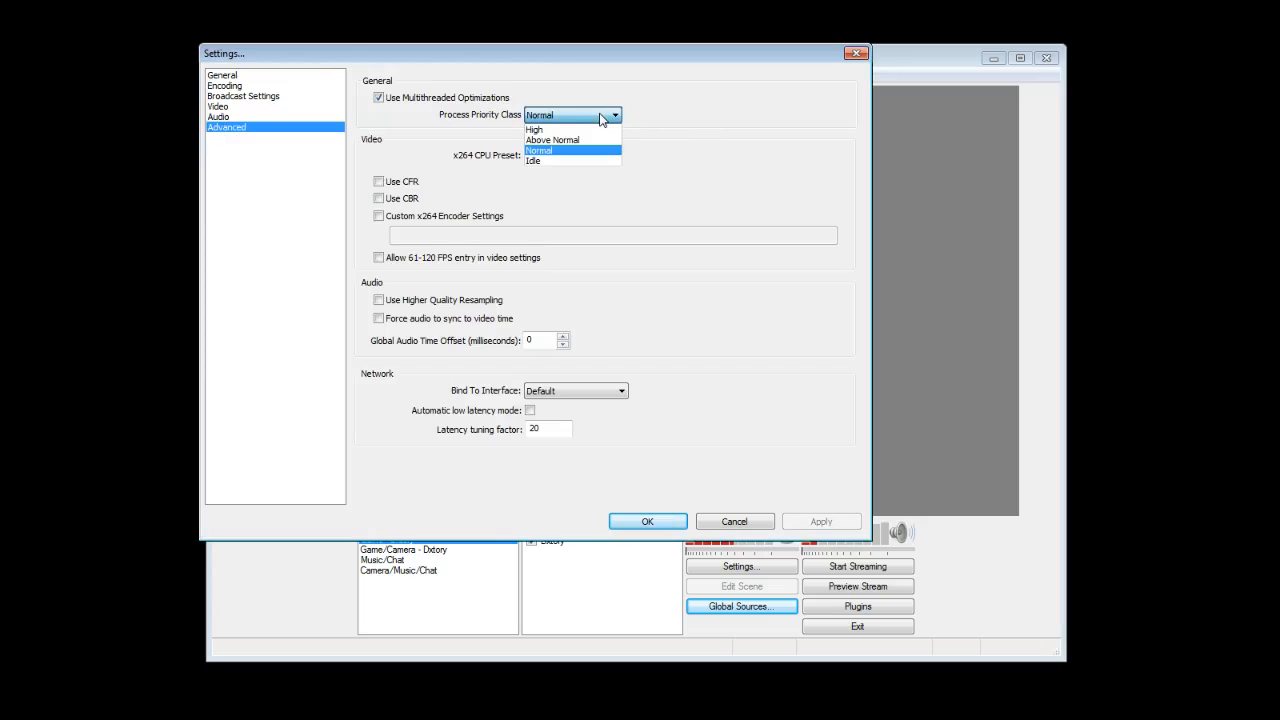
left_click(601, 119)
Step: Review the available x264 CPU presets, from ultrafast to slow, without changing the selection
left_click(606, 157)
left_click(606, 157)
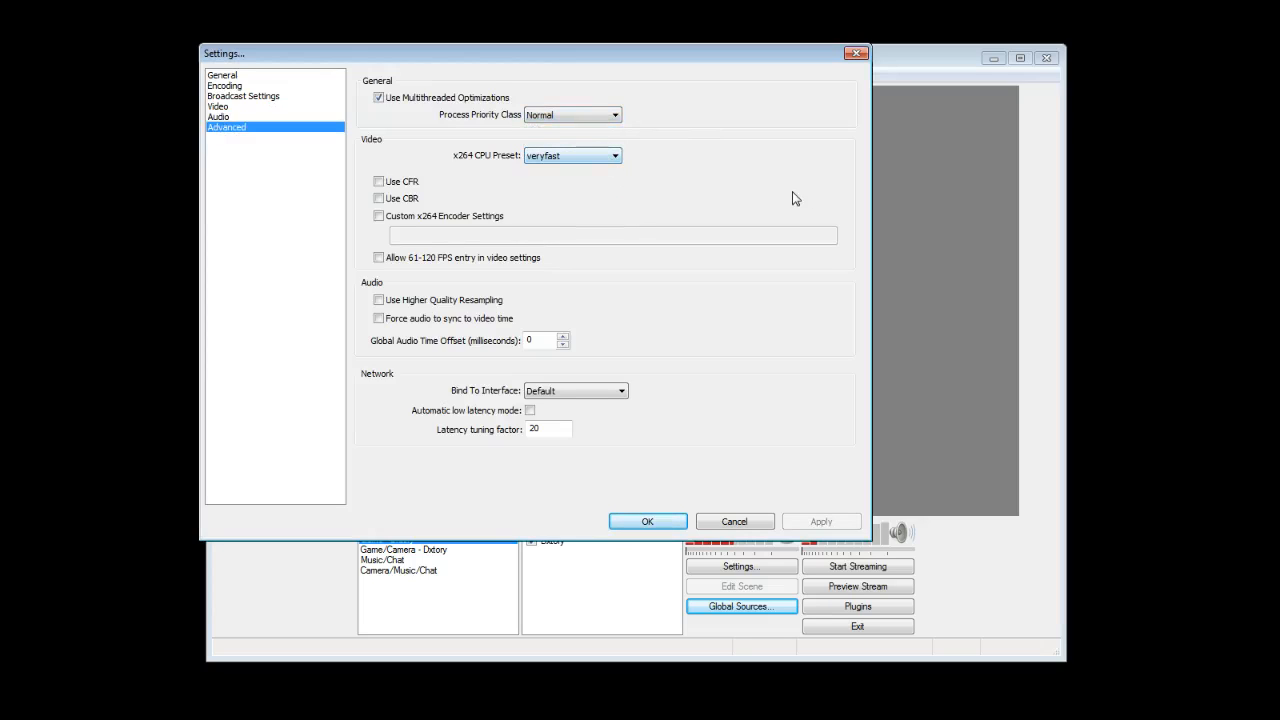
left_click(604, 158)
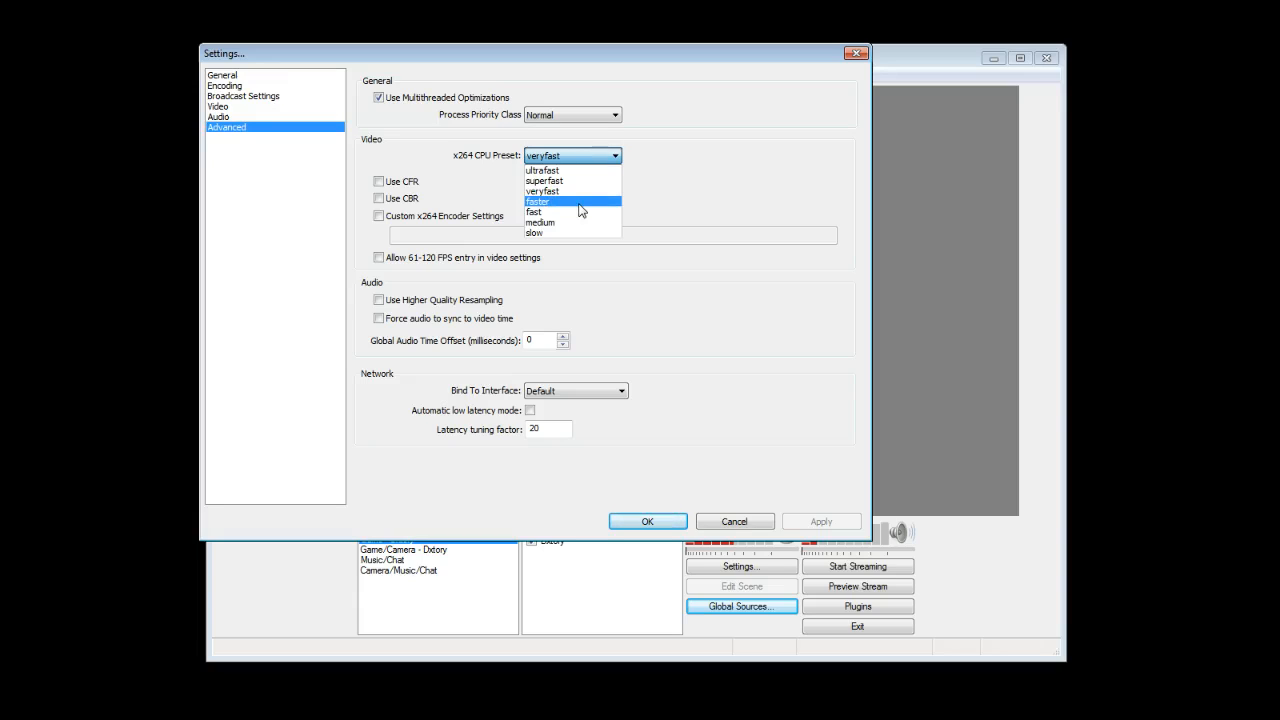
key("Escape")
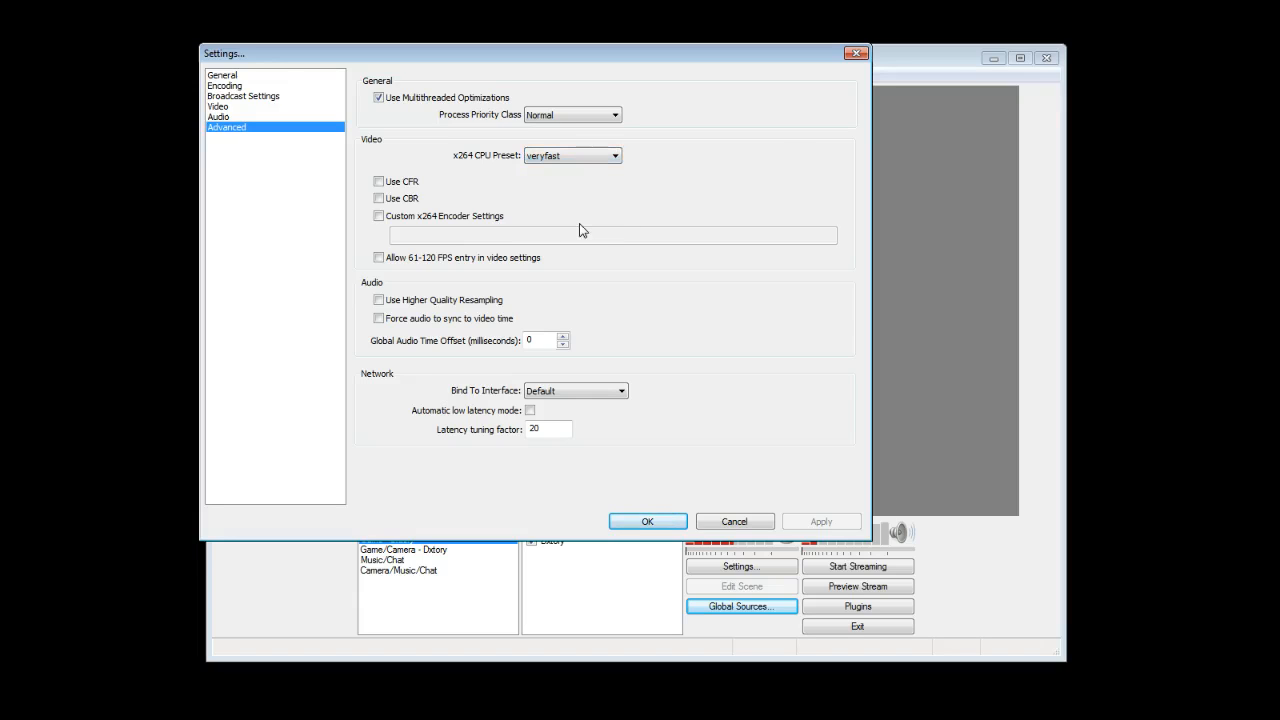
left_click(577, 158)
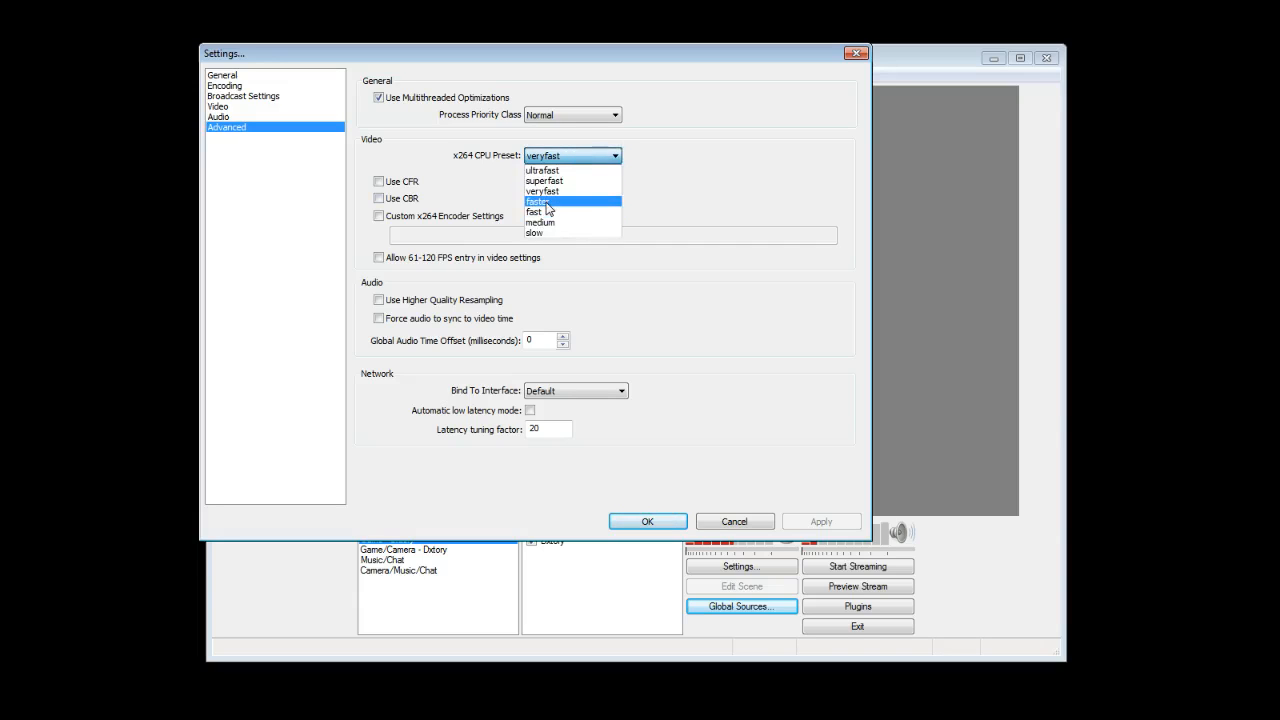
key("Escape")
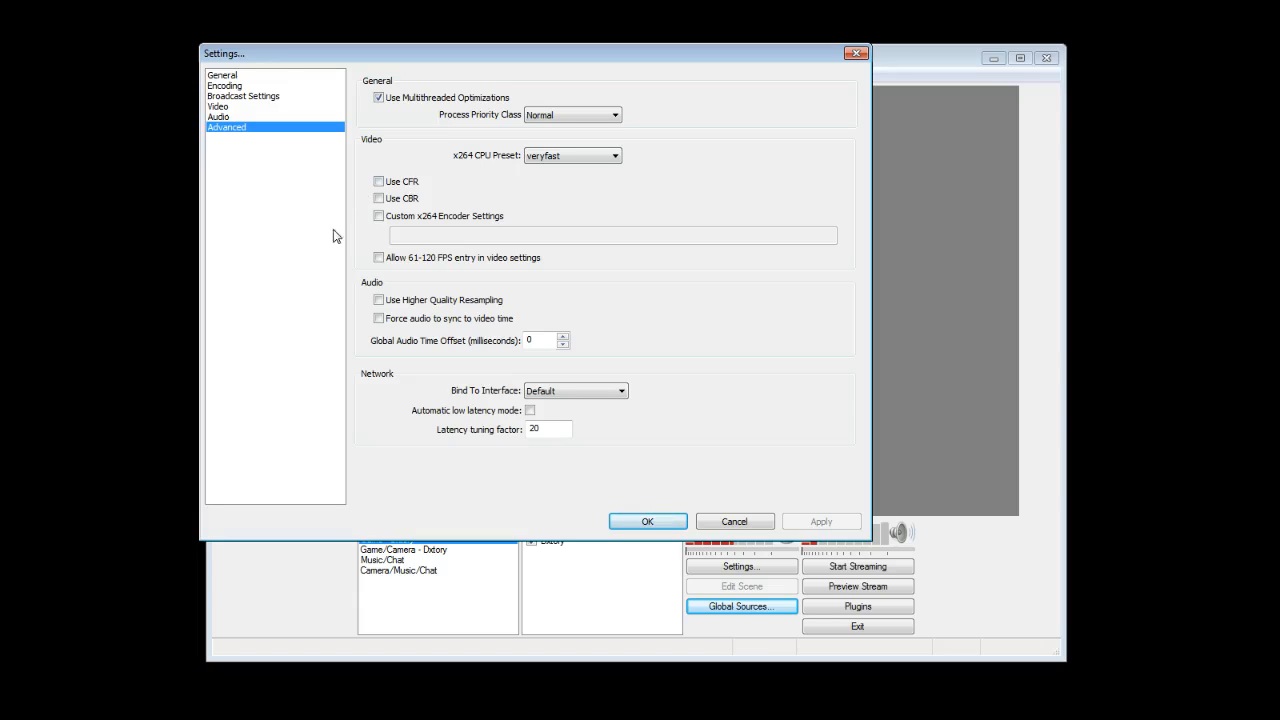
Step: Try toggling the custom x264 encoder settings, CFR and CBR options, and discard the changes when switching to the audio settings
left_click(426, 217)
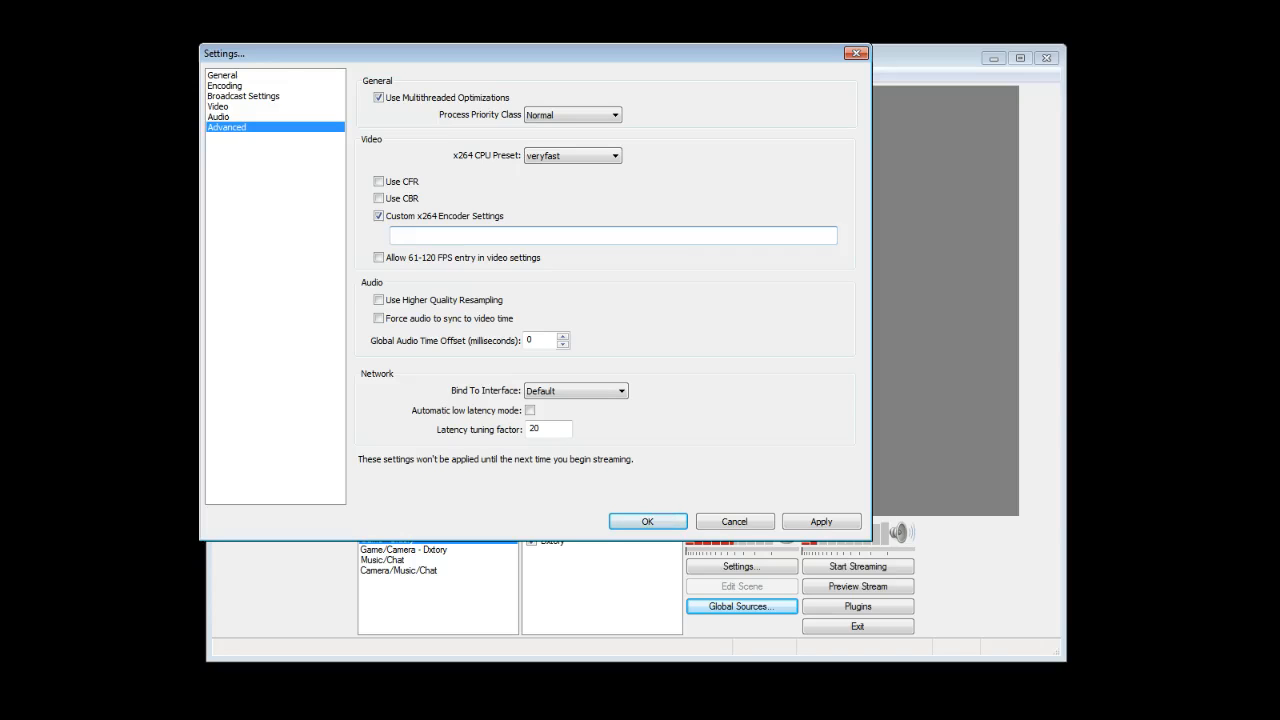
left_click(379, 215)
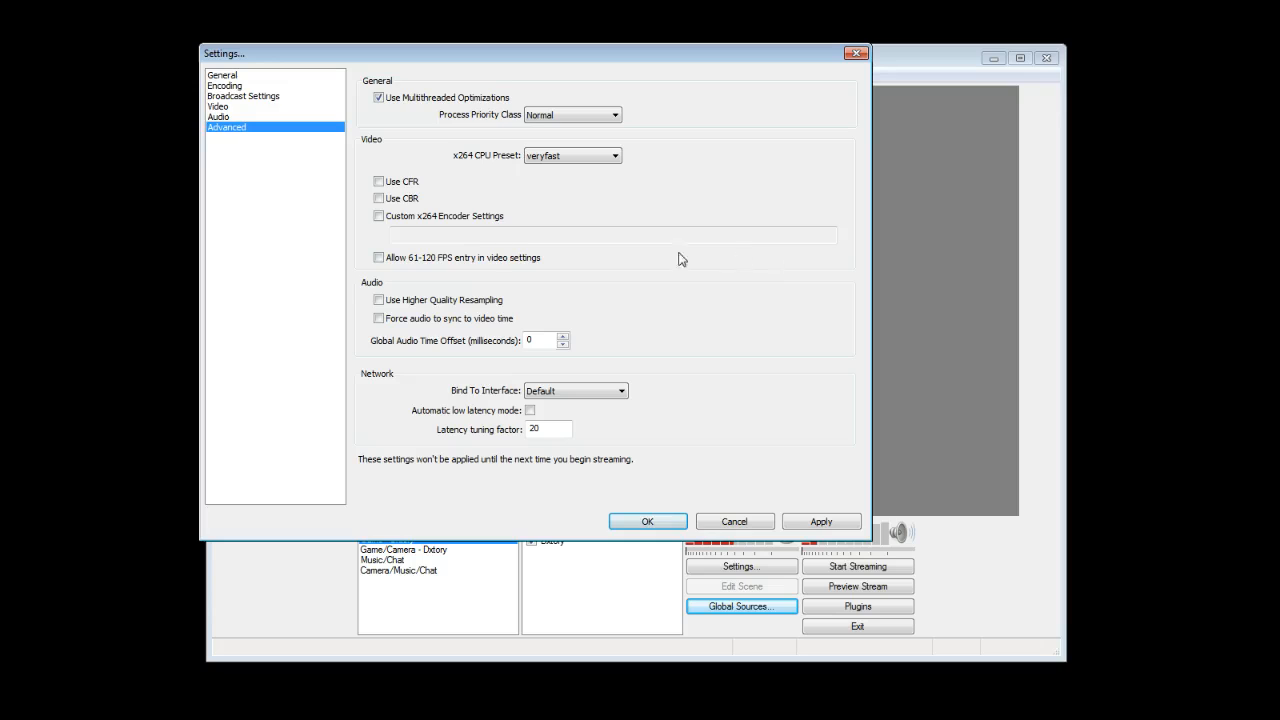
left_click(402, 186)
left_click(402, 186)
left_click(407, 204)
left_click(408, 207)
left_click(261, 118)
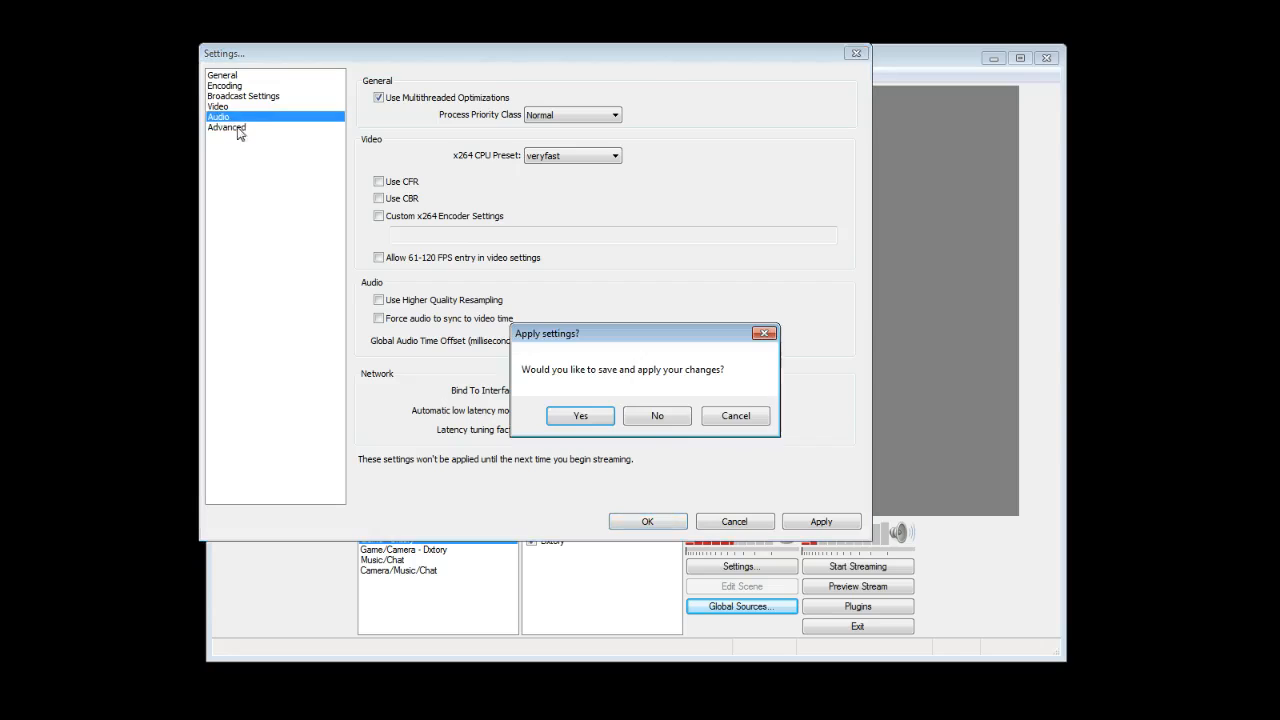
left_click(657, 416)
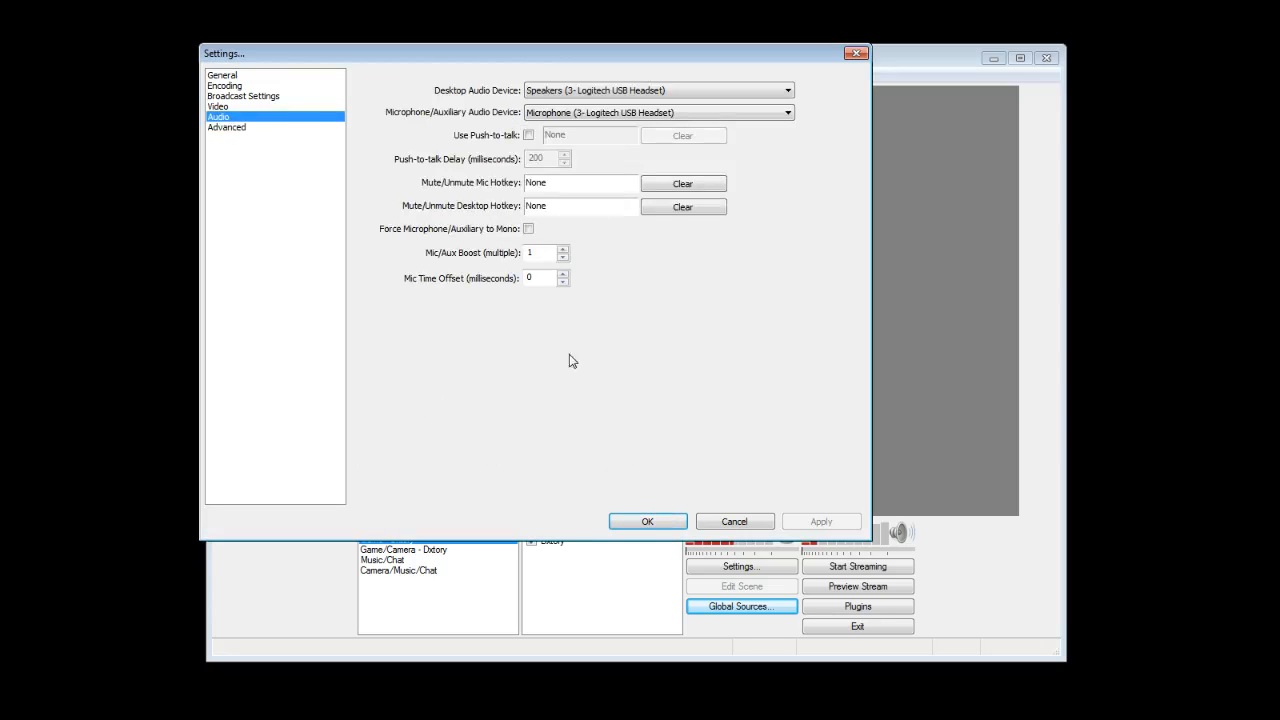
Step: Return to the advanced settings, review the network interface binding choices, and close the settings window
left_click(243, 128)
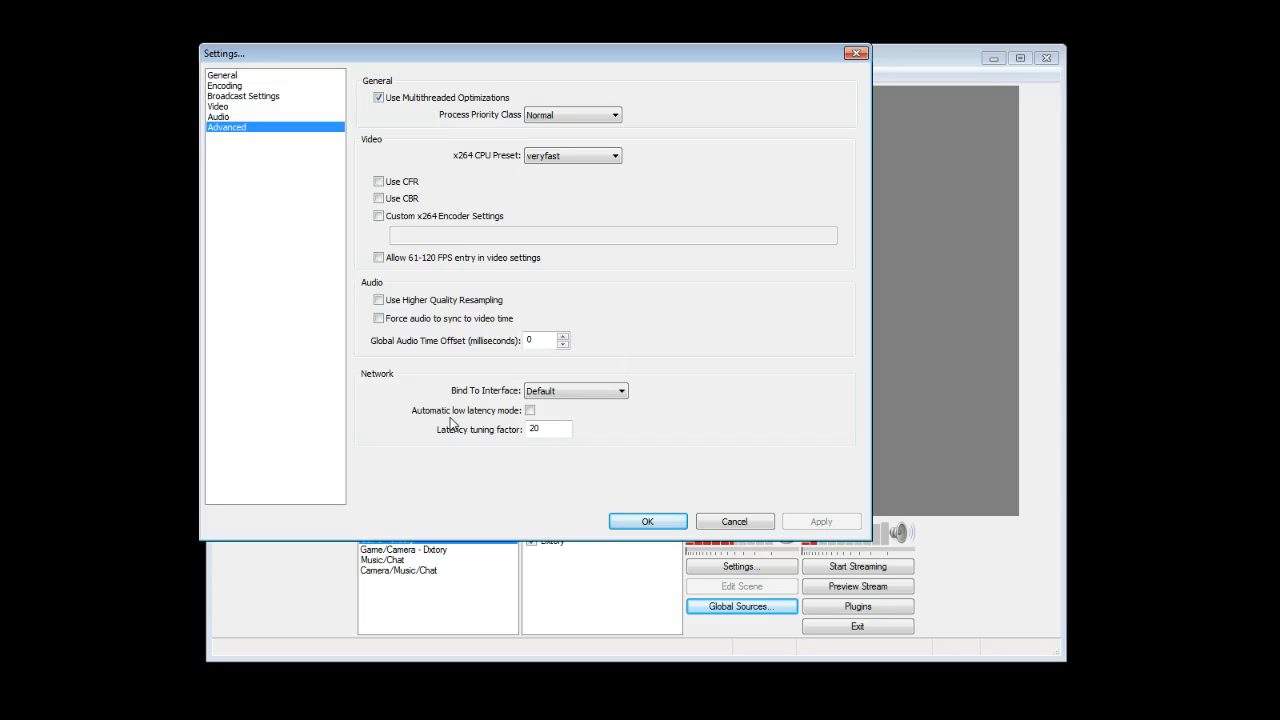
left_click(583, 397)
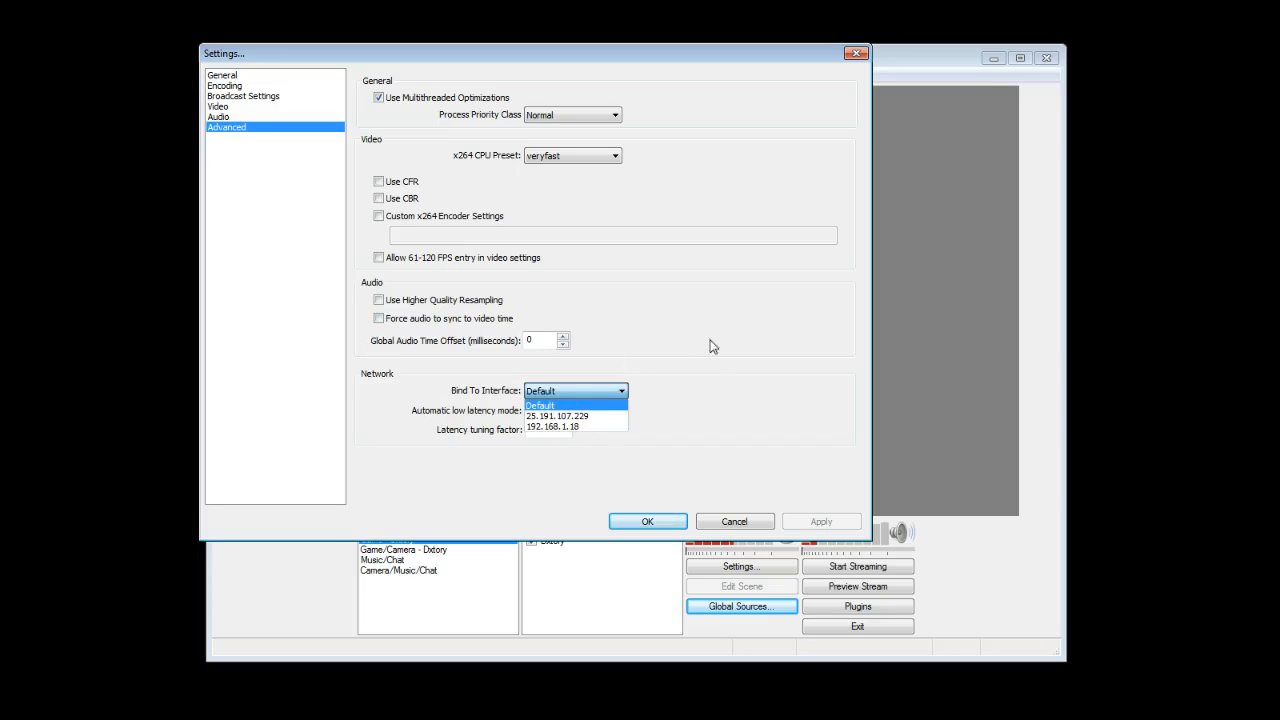
left_click(726, 343)
left_click(575, 391)
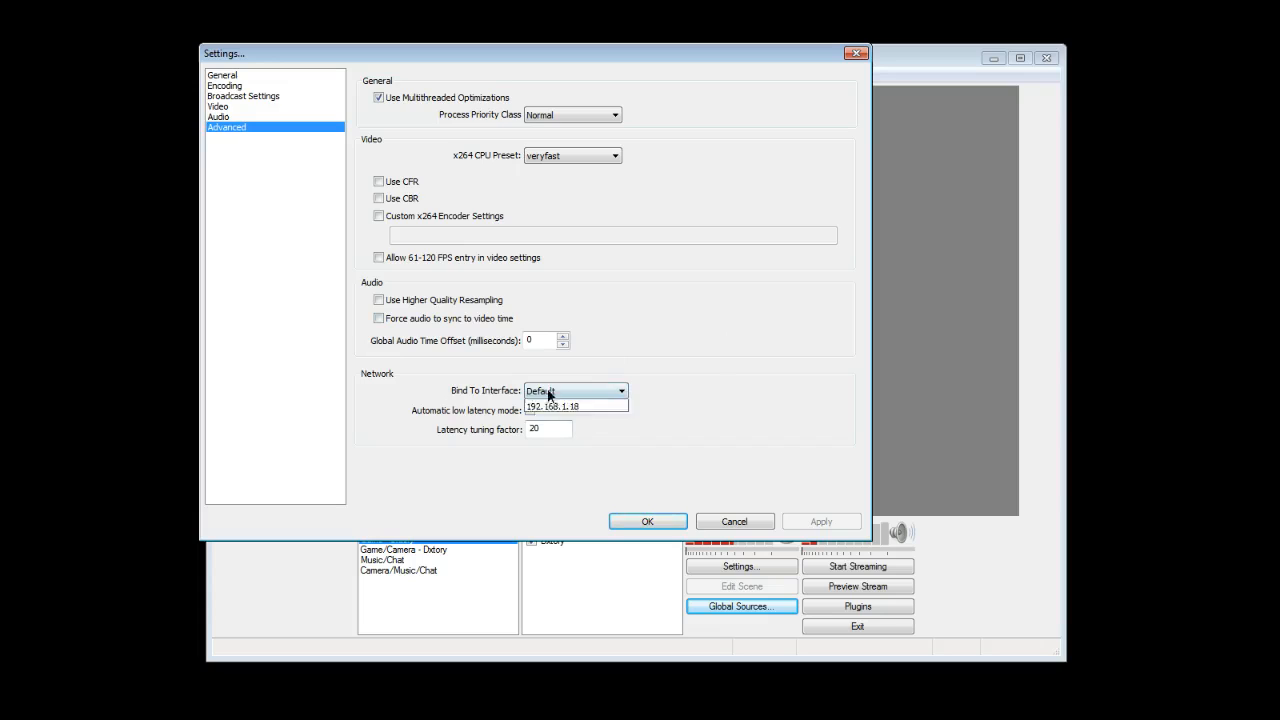
left_click(745, 350)
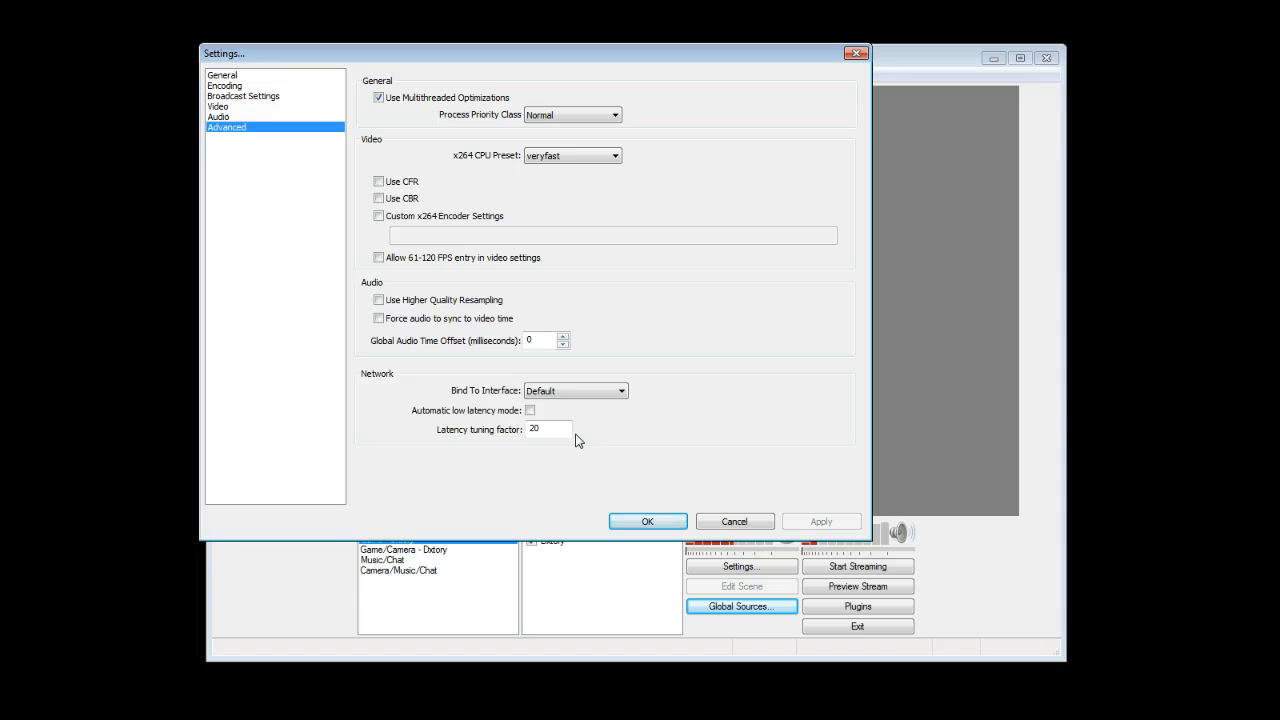
left_click(641, 522)
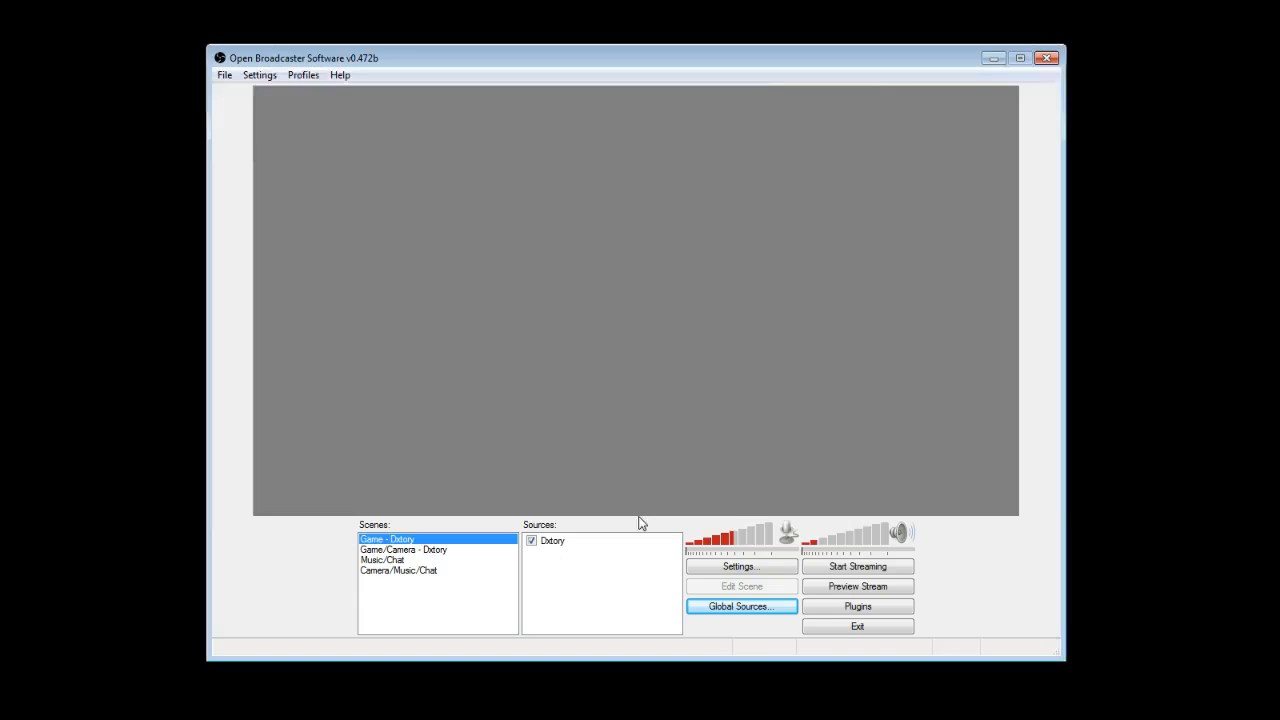
Step: Reopen the broadcast settings, examine the server and stream key fields, and close the settings window
left_click(248, 76)
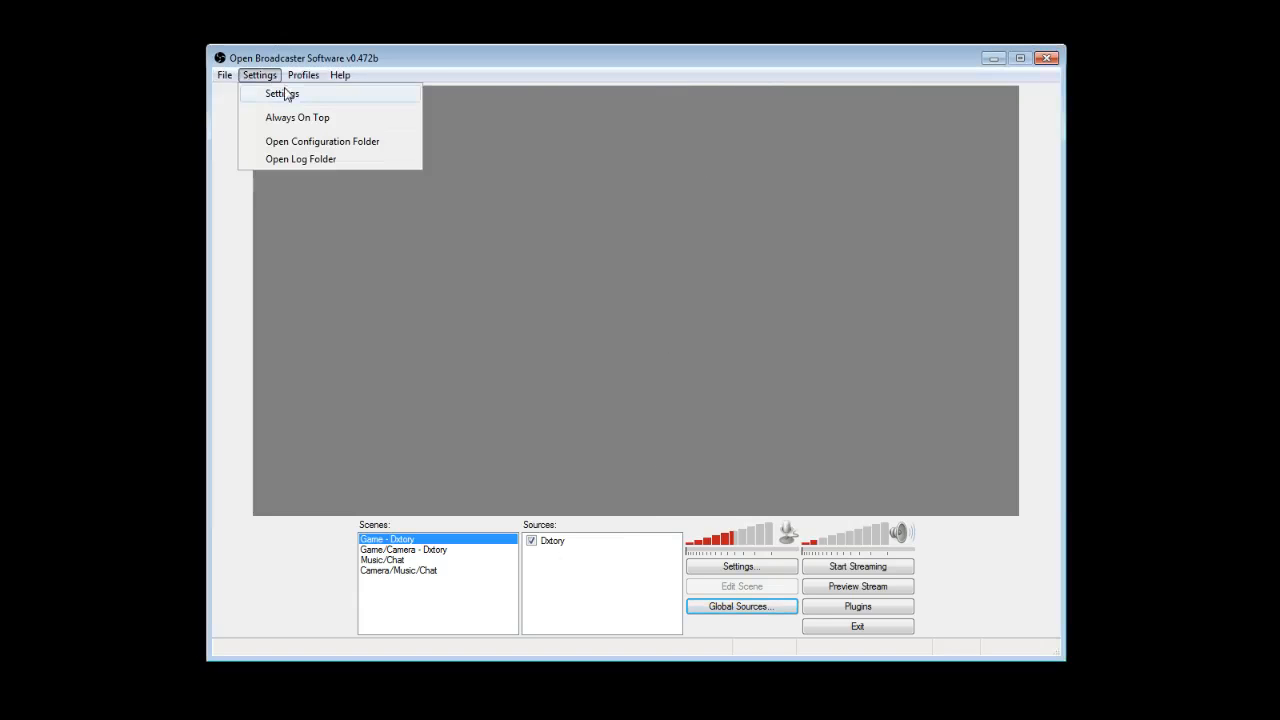
left_click(285, 94)
left_click(366, 166)
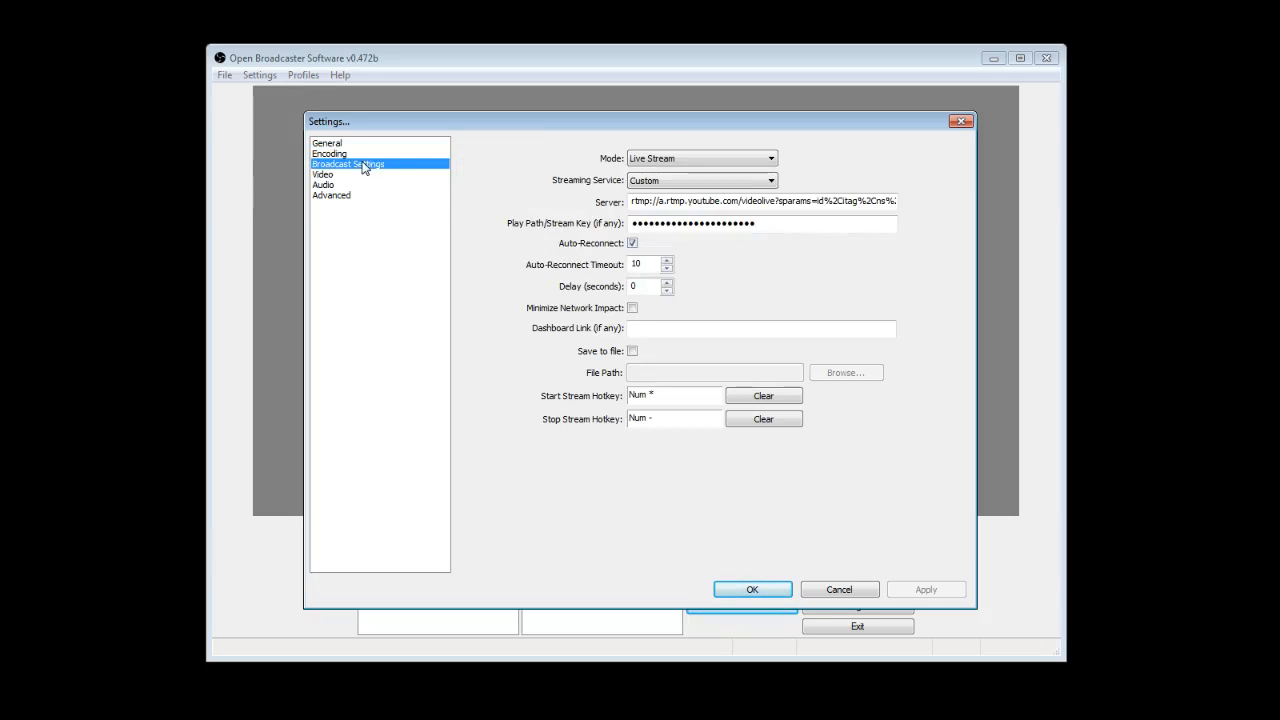
left_click_drag(645, 201, 669, 201)
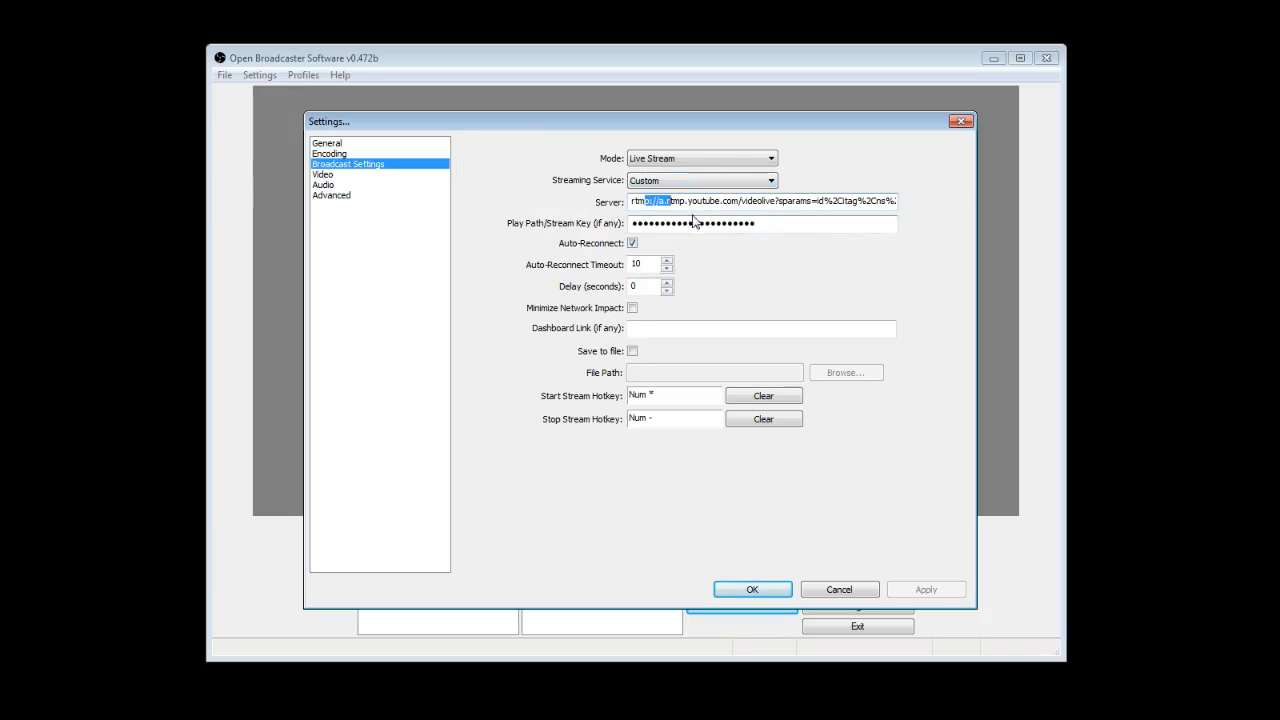
left_click(825, 220)
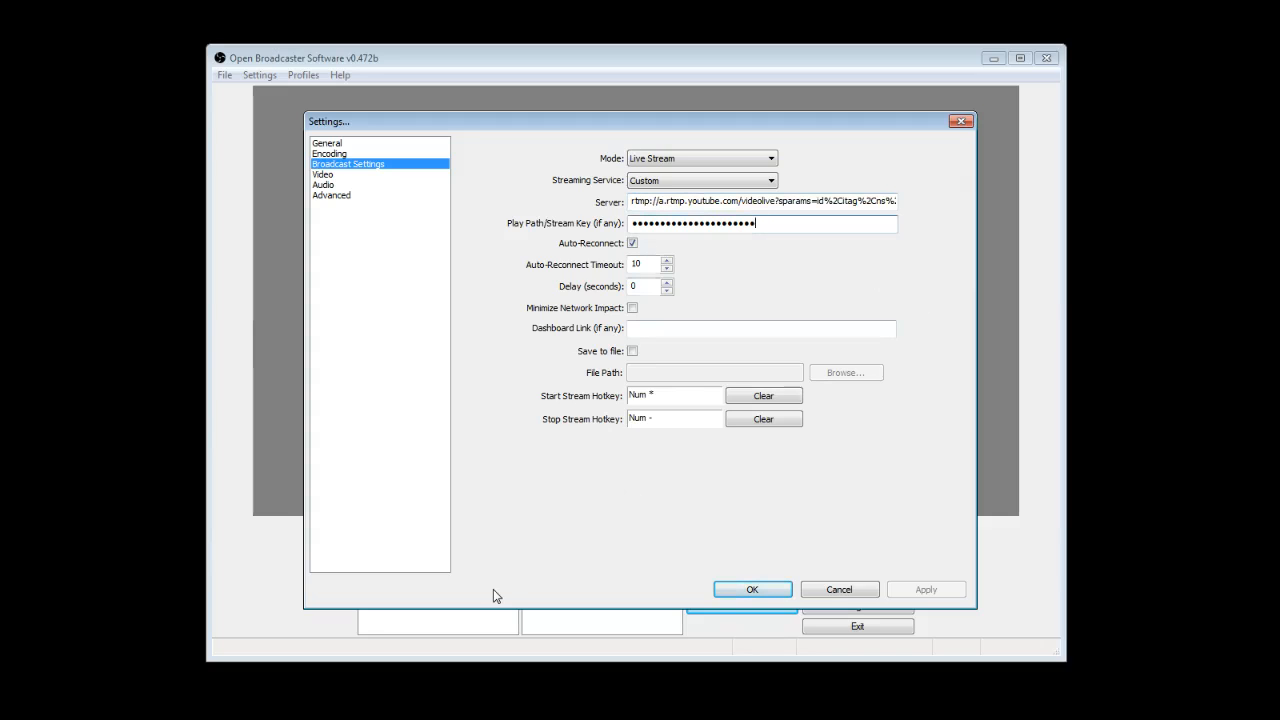
left_click(772, 593)
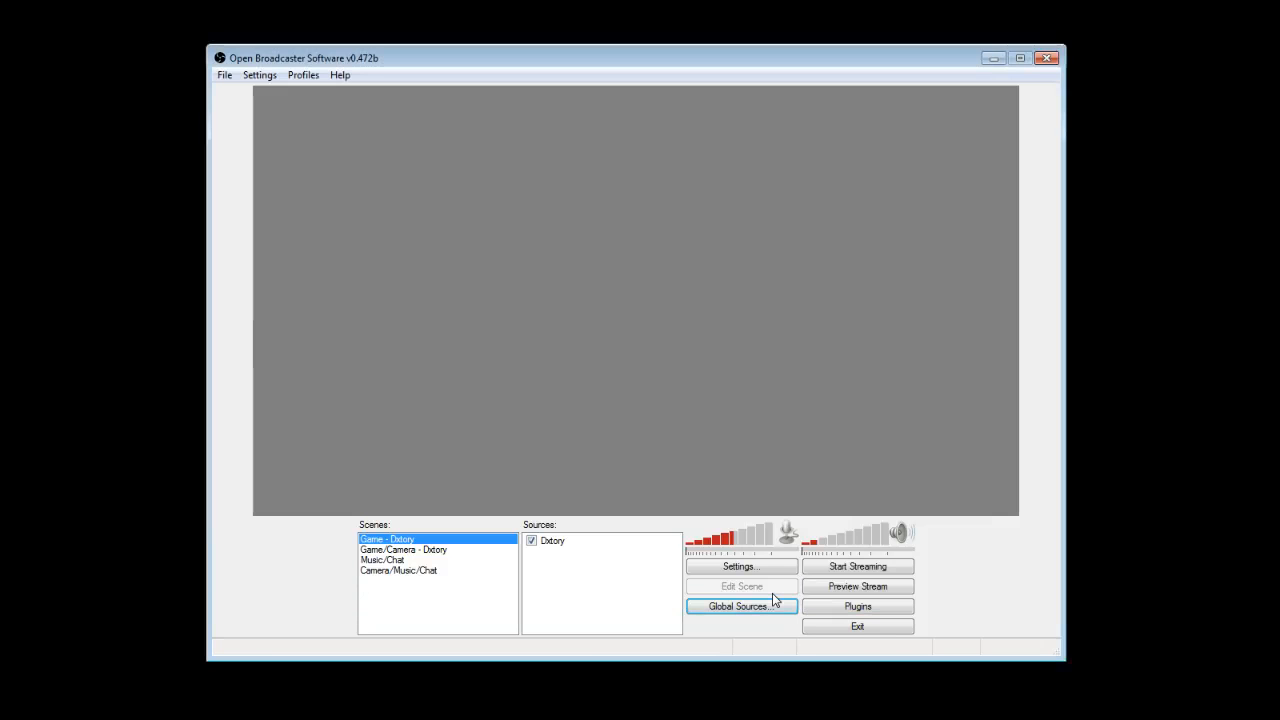
left_click(262, 76)
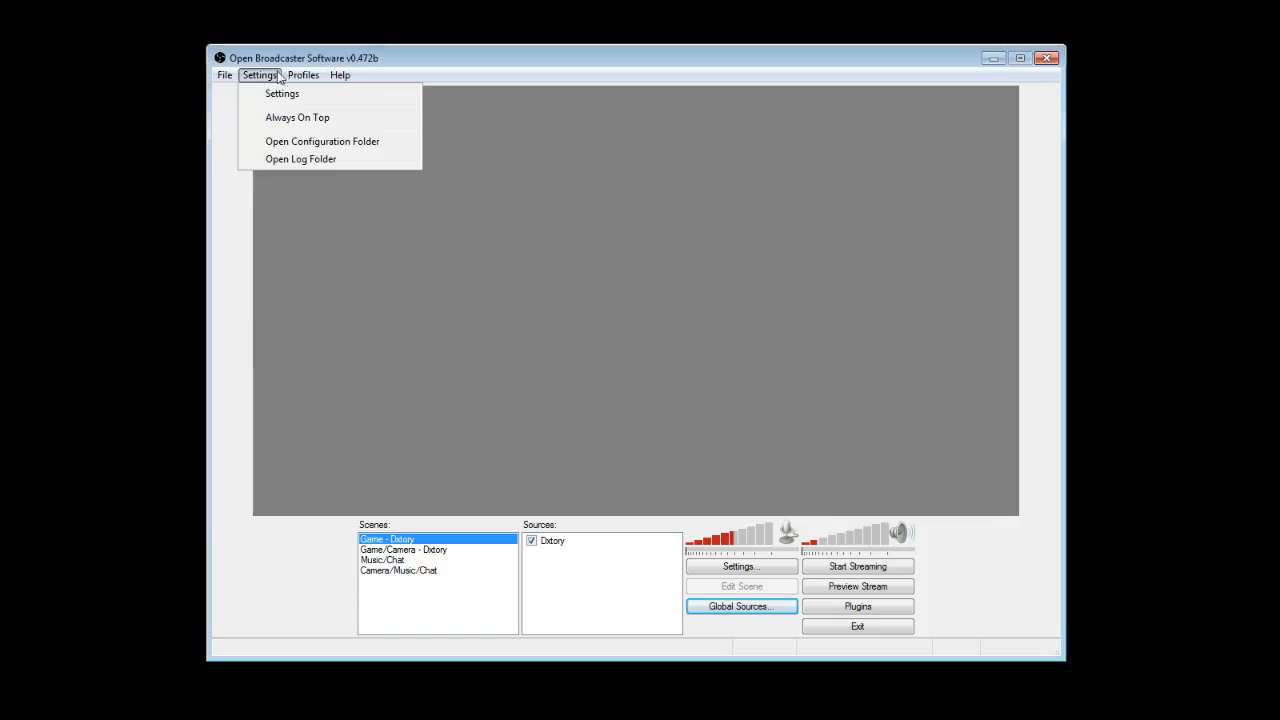
left_click(966, 636)
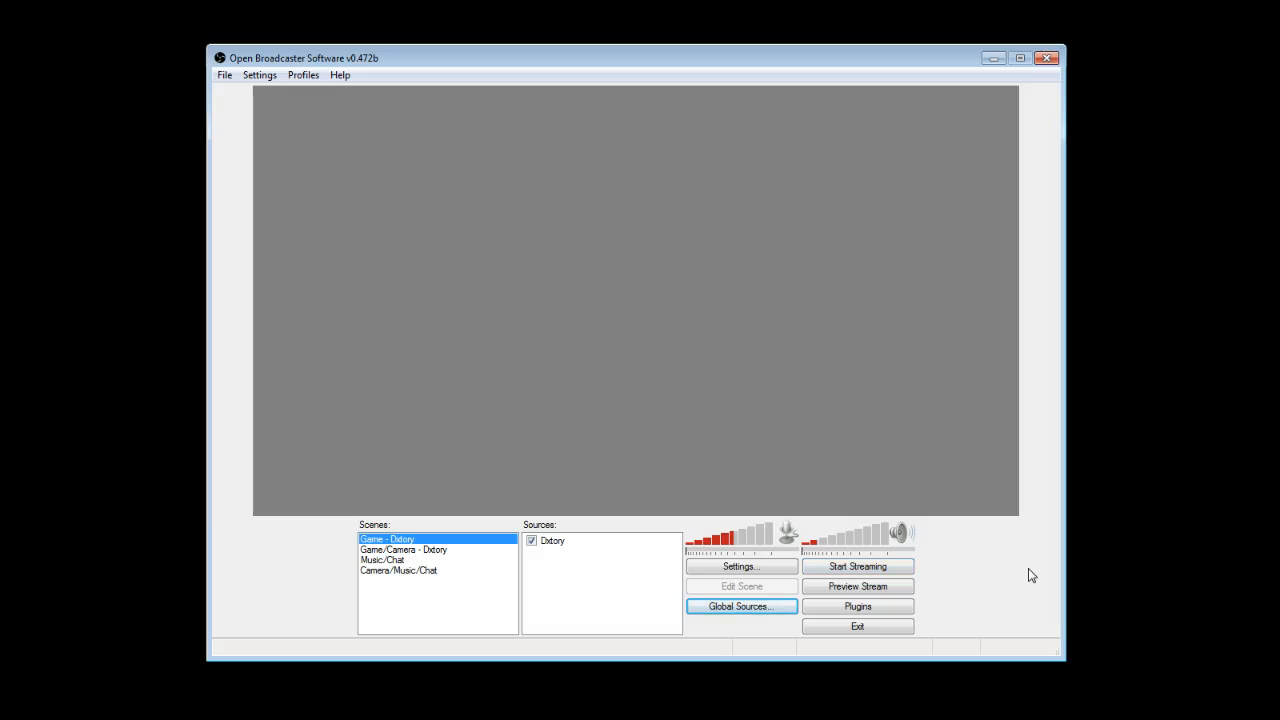
Step: Show the Game/Camera - Dxtory scene and reselect the Game - Dxtory scene
left_click(412, 549)
left_click(425, 539)
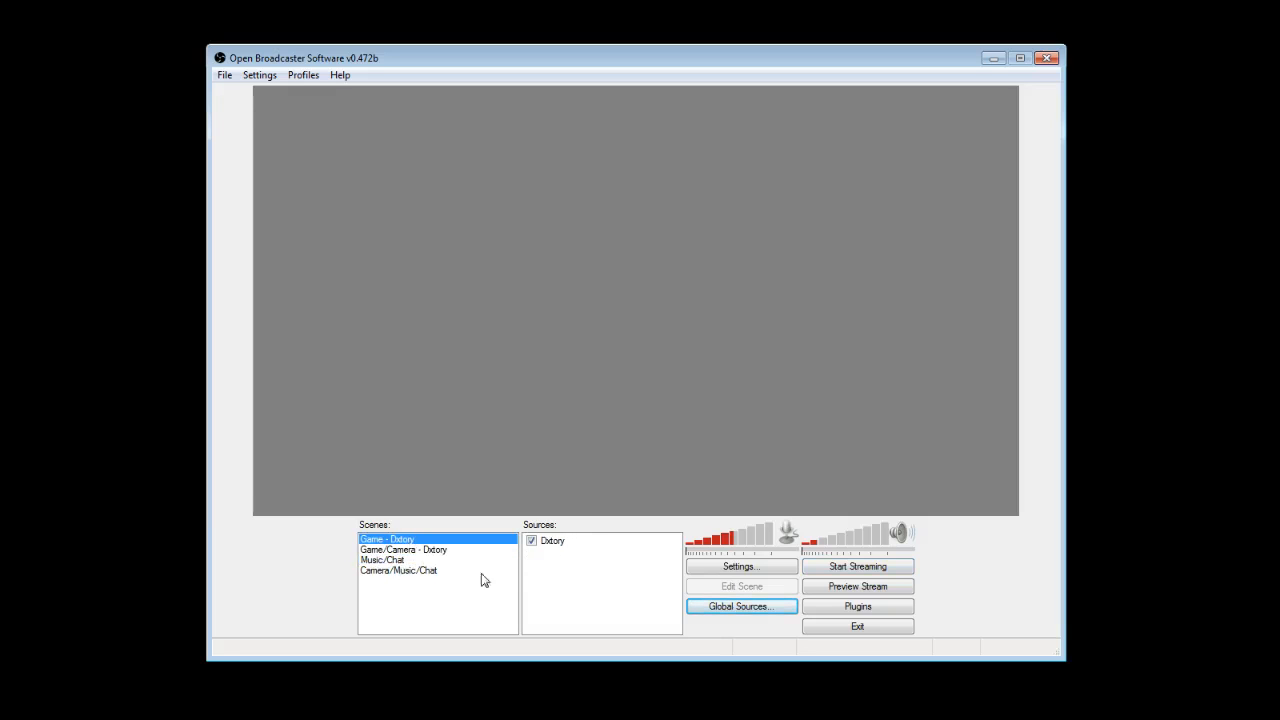